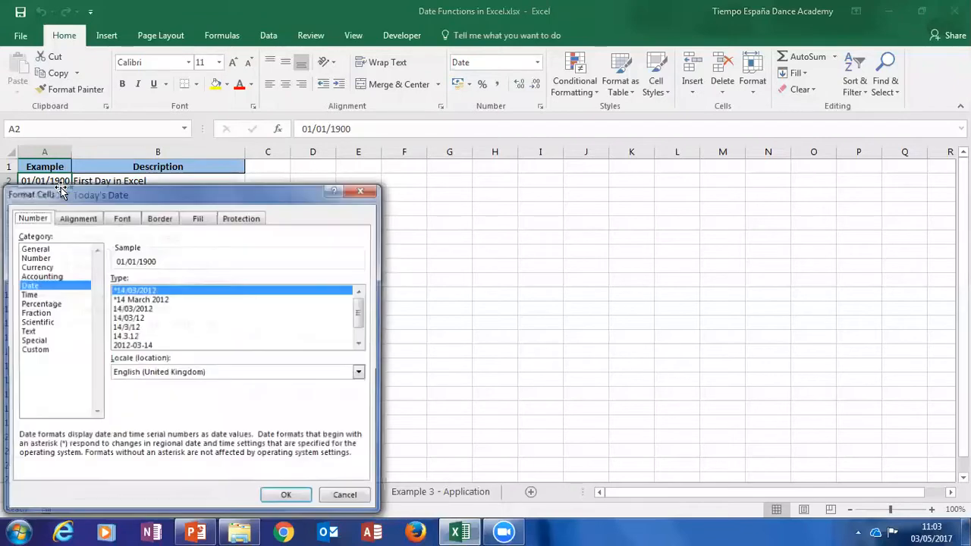
Format the first-day date in A2 as Number with 2 decimal places.
{"action": "left_click", "coordinate": [34, 258]}
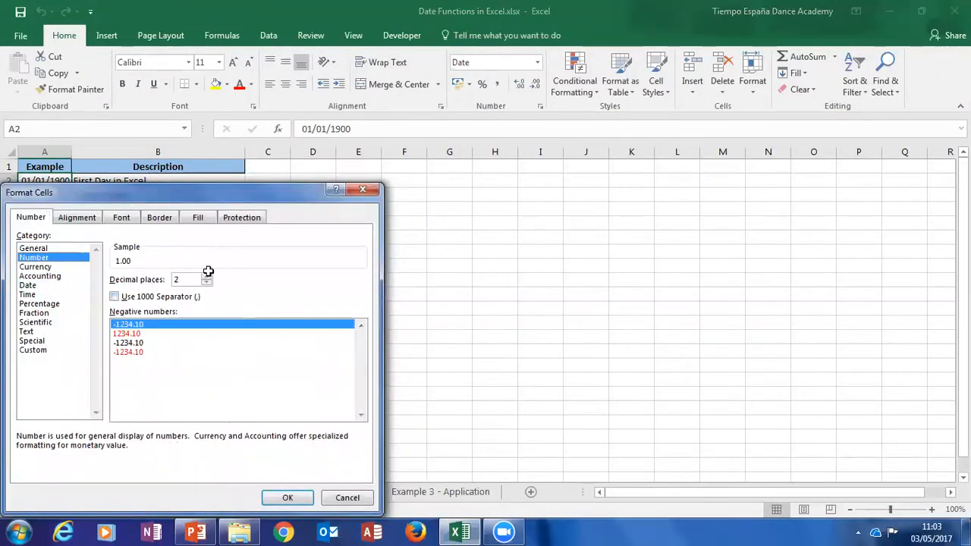
{"action": "key", "text": "Return"}
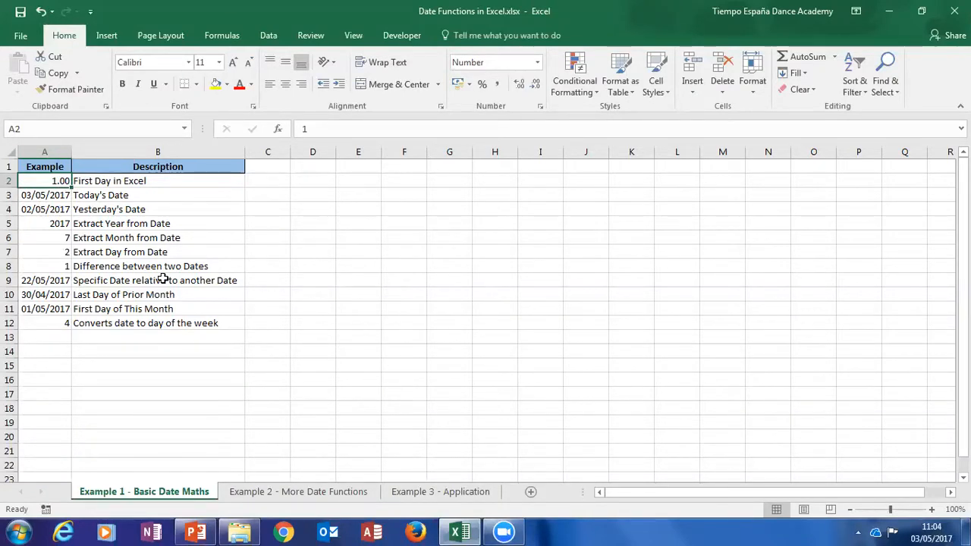
Change cell A2 back to the Date format, type *14/03/2012 with the English (United Kingdom) locale.
{"action": "right_click", "coordinate": [44, 180]}
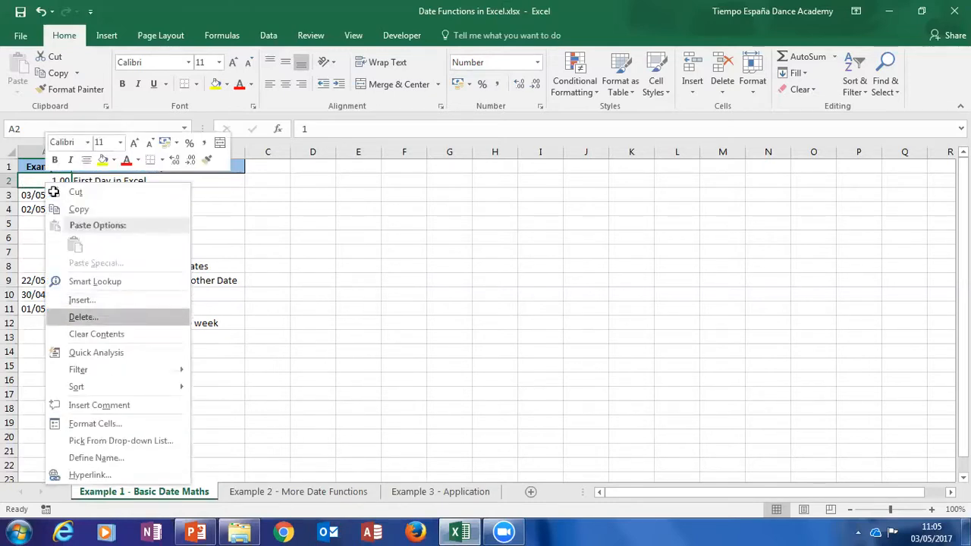
{"action": "left_click", "coordinate": [97, 424]}
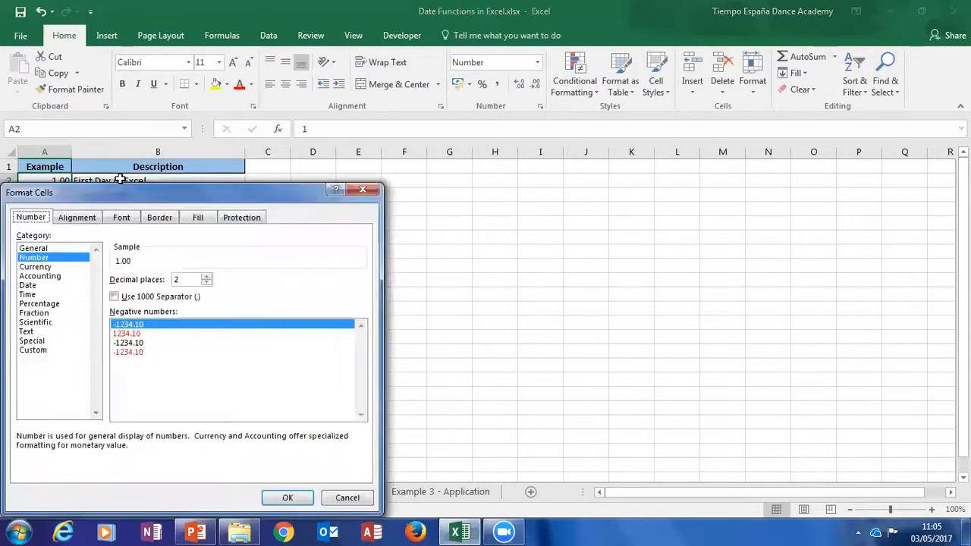
{"action": "left_click", "coordinate": [28, 285]}
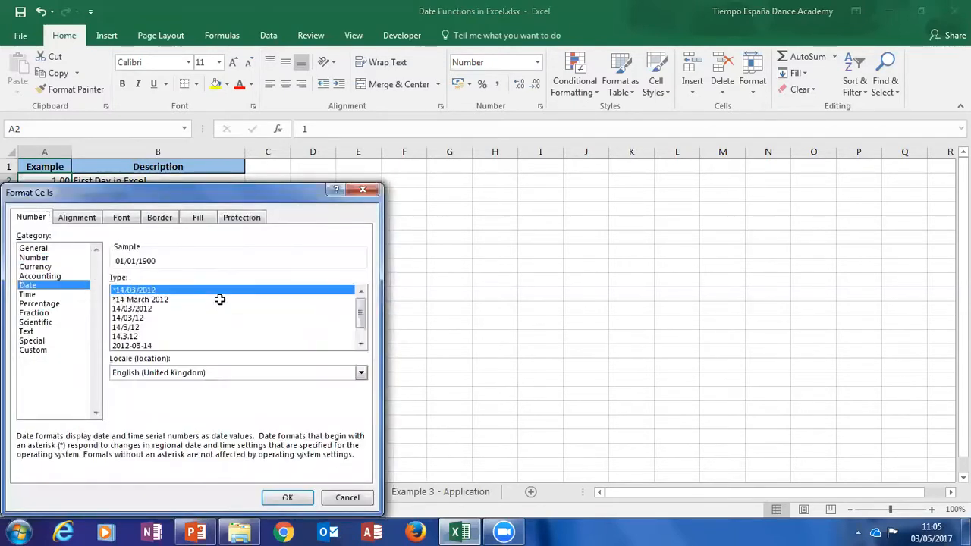
{"action": "key", "text": "Return"}
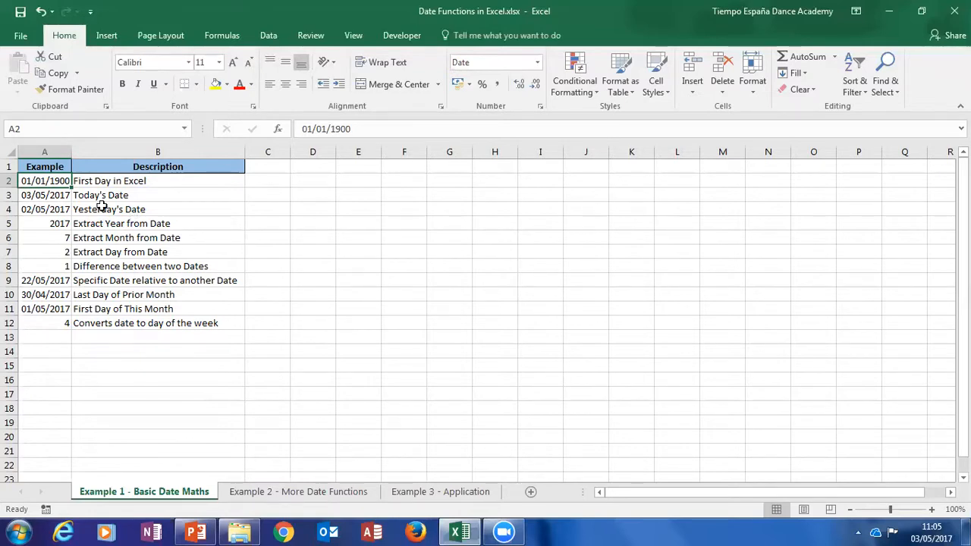
Check the formula behind today's date in A3 and format the cell as Number with 2 decimal places.
{"action": "left_click", "coordinate": [53, 196]}
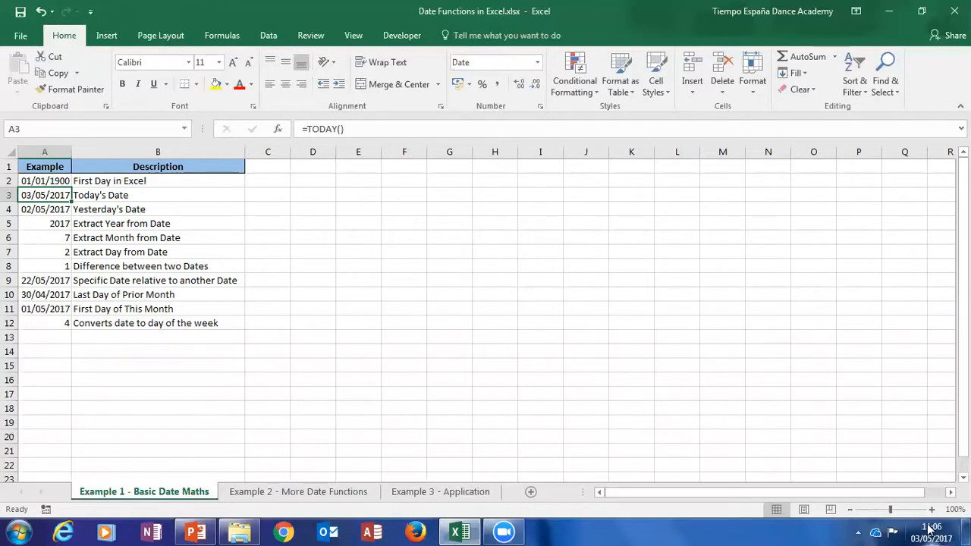
{"action": "mouse_move", "coordinate": [928, 529]}
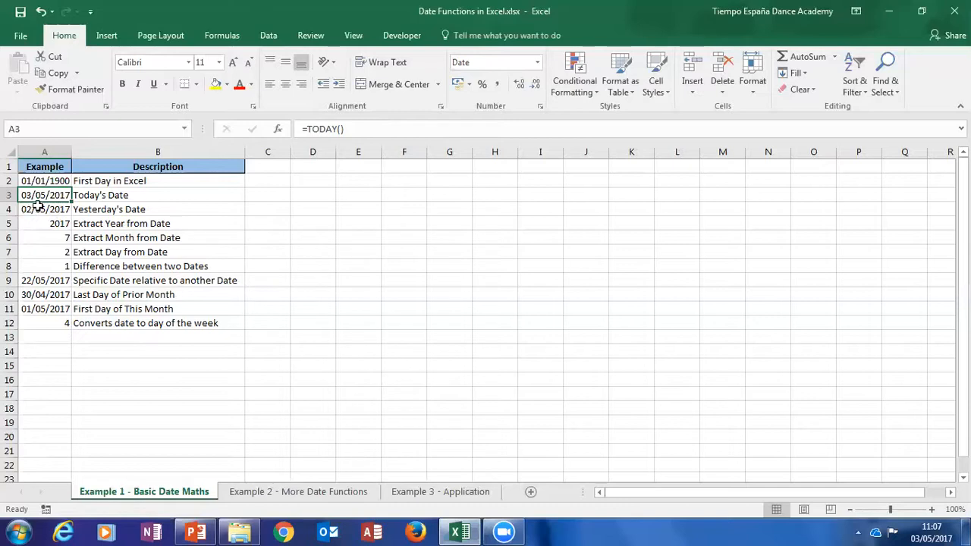
{"action": "right_click", "coordinate": [61, 198]}
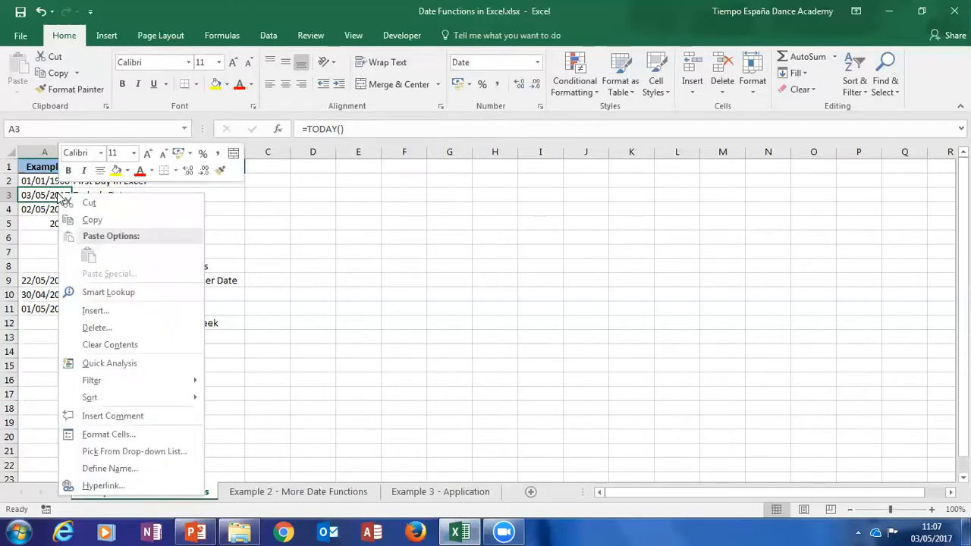
{"action": "left_click", "coordinate": [107, 438]}
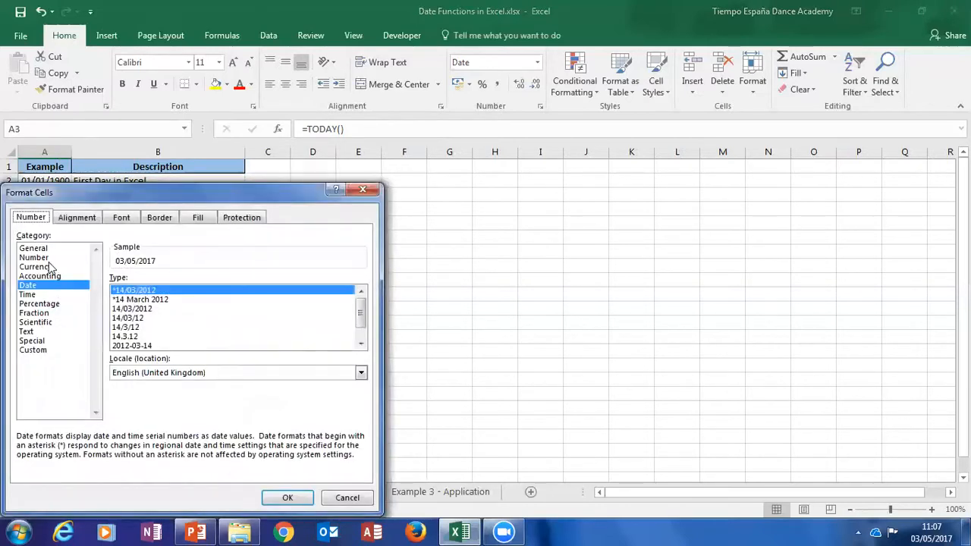
{"action": "left_click", "coordinate": [44, 257]}
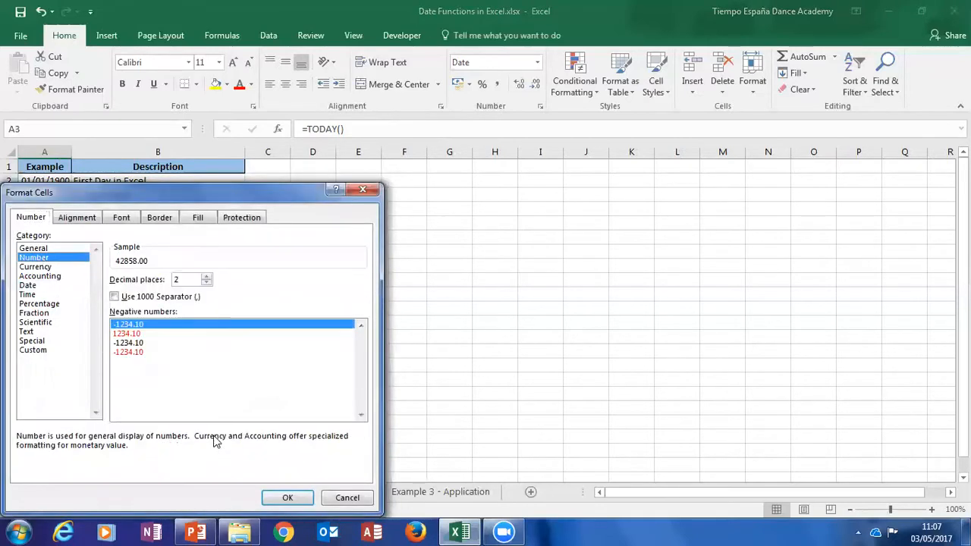
{"action": "left_click", "coordinate": [282, 497]}
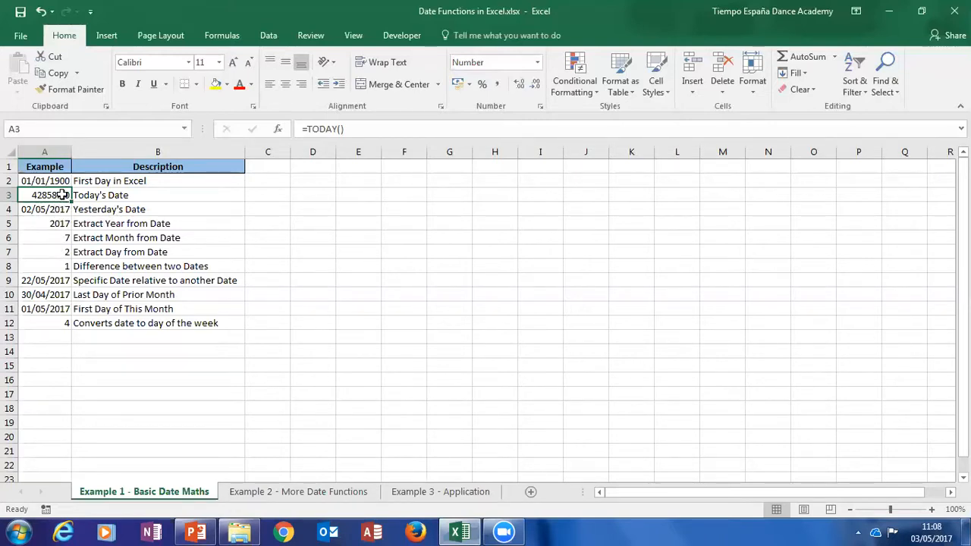
Change the today's date cell A3 back to the Date format.
{"action": "right_click", "coordinate": [62, 195]}
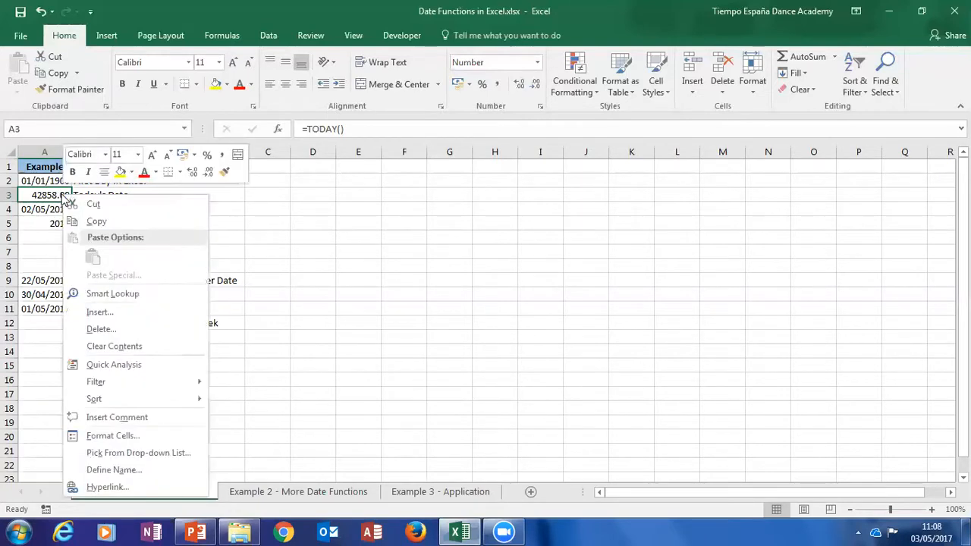
{"action": "left_click", "coordinate": [113, 435]}
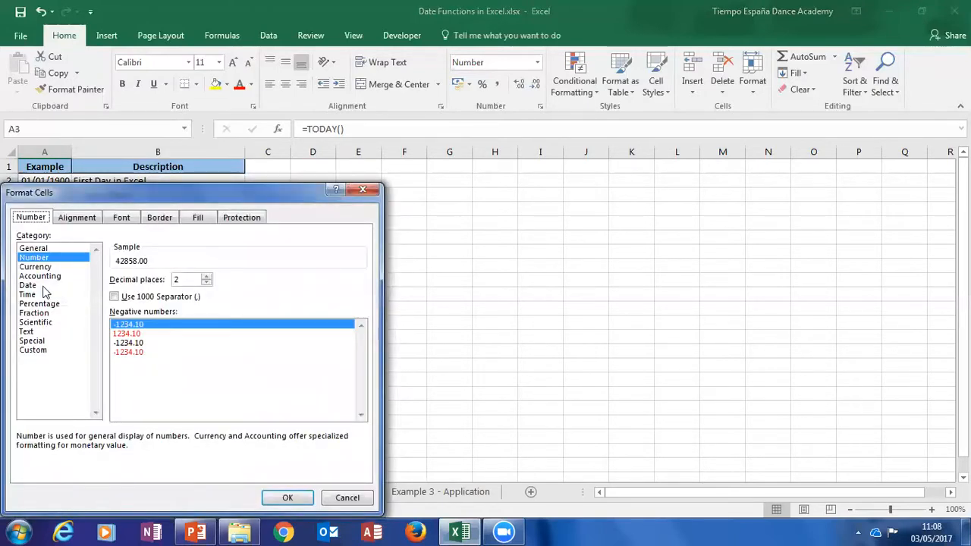
{"action": "left_click", "coordinate": [47, 286]}
{"action": "left_click", "coordinate": [288, 498]}
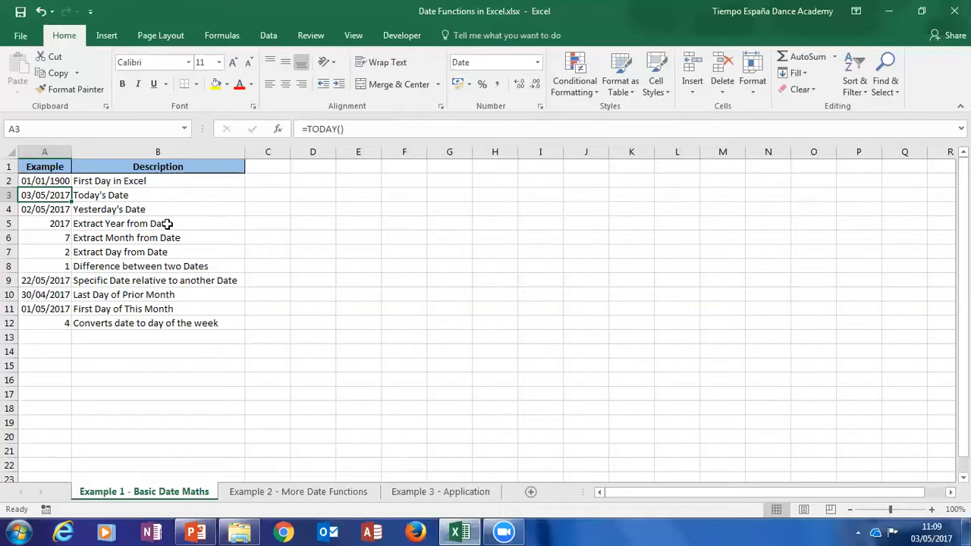
Examine the formulas in A4 through A8 for yesterday's date, the year, month and day extraction, and the difference between two dates.
{"action": "left_click", "coordinate": [144, 206]}
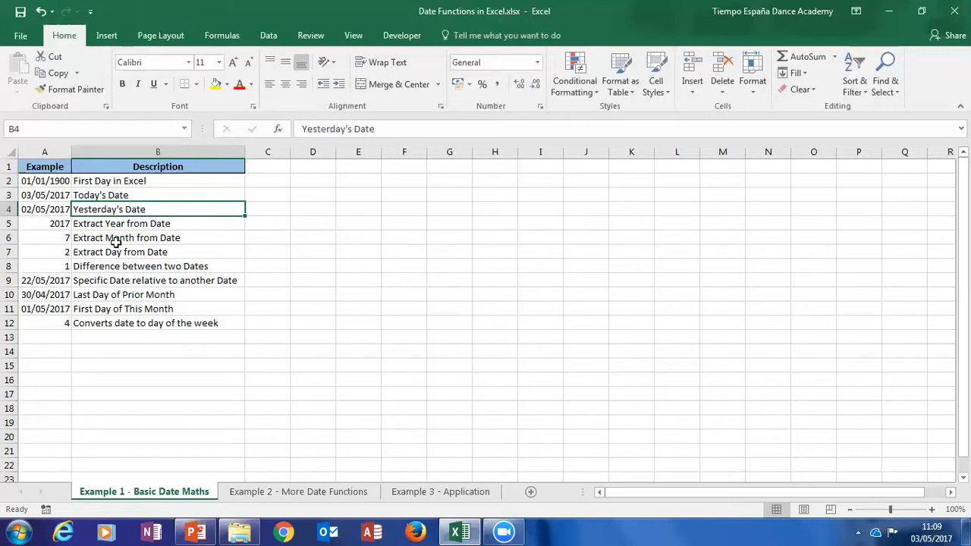
{"action": "left_click", "coordinate": [61, 211]}
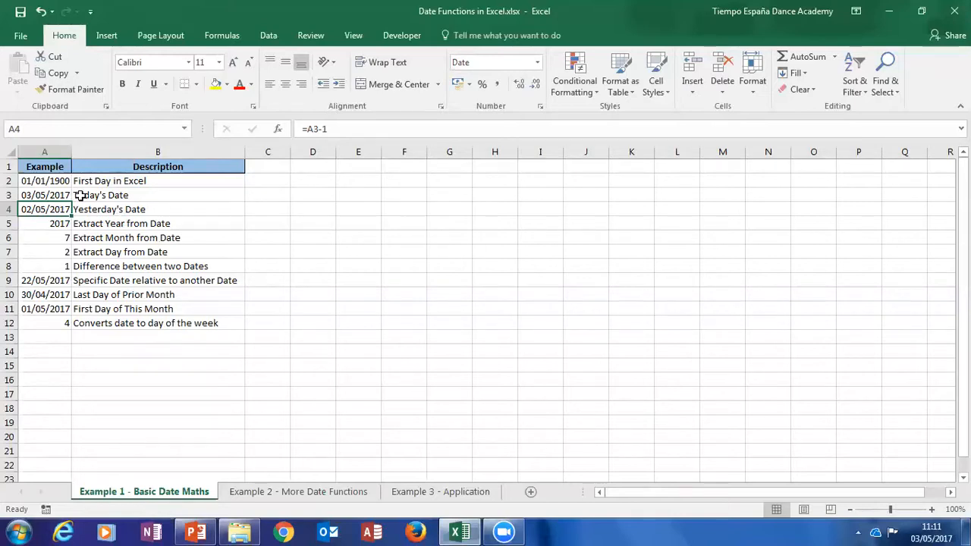
{"action": "left_click", "coordinate": [35, 223]}
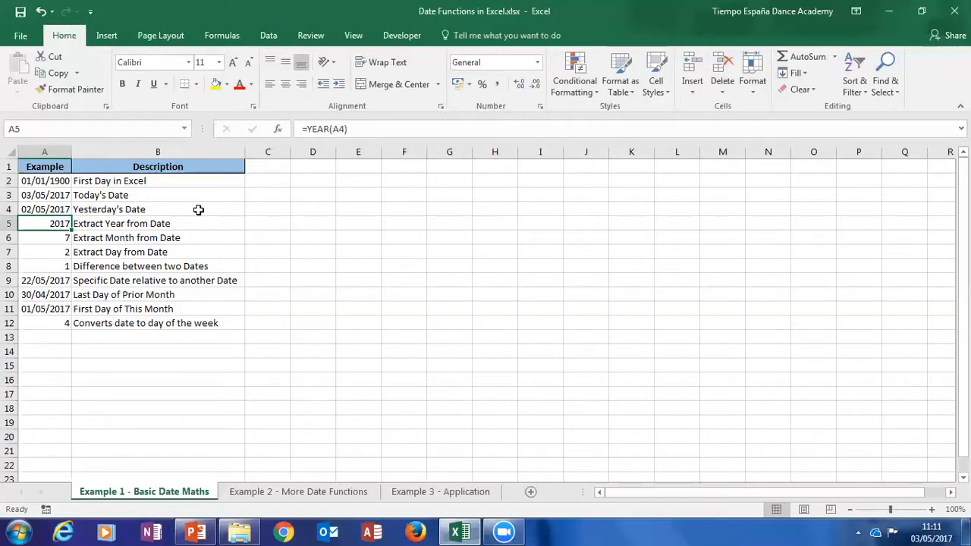
{"action": "left_click", "coordinate": [56, 240]}
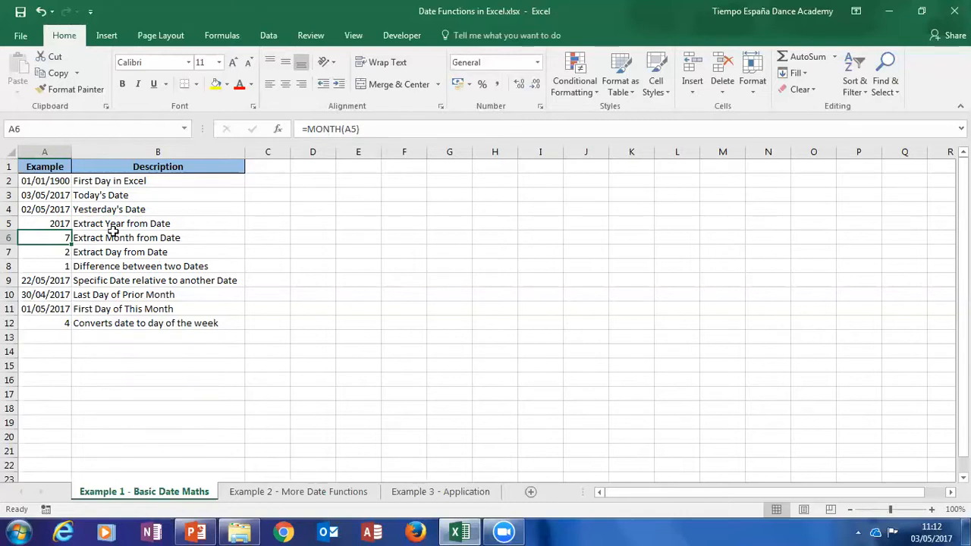
{"action": "key", "text": "Down"}
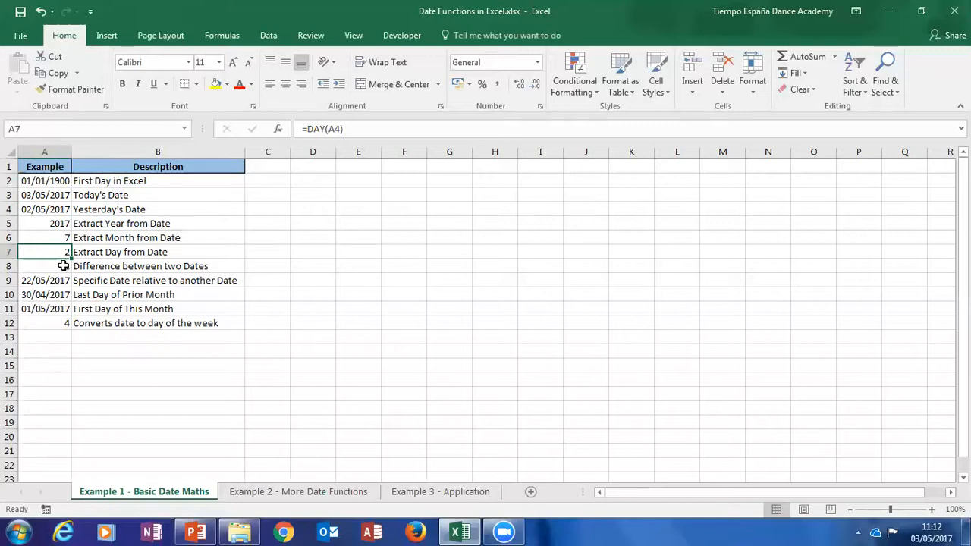
{"action": "left_click", "coordinate": [63, 265]}
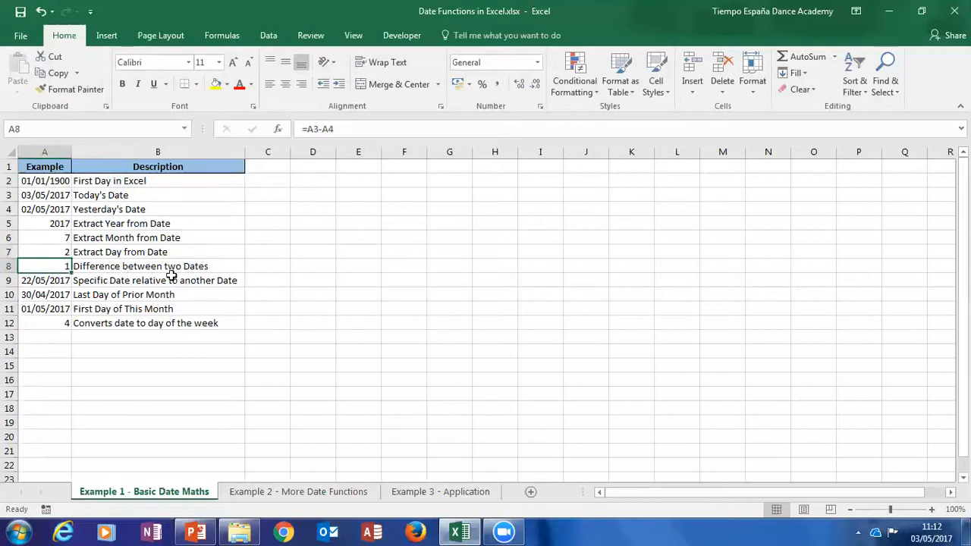
{"action": "left_click", "coordinate": [437, 39]}
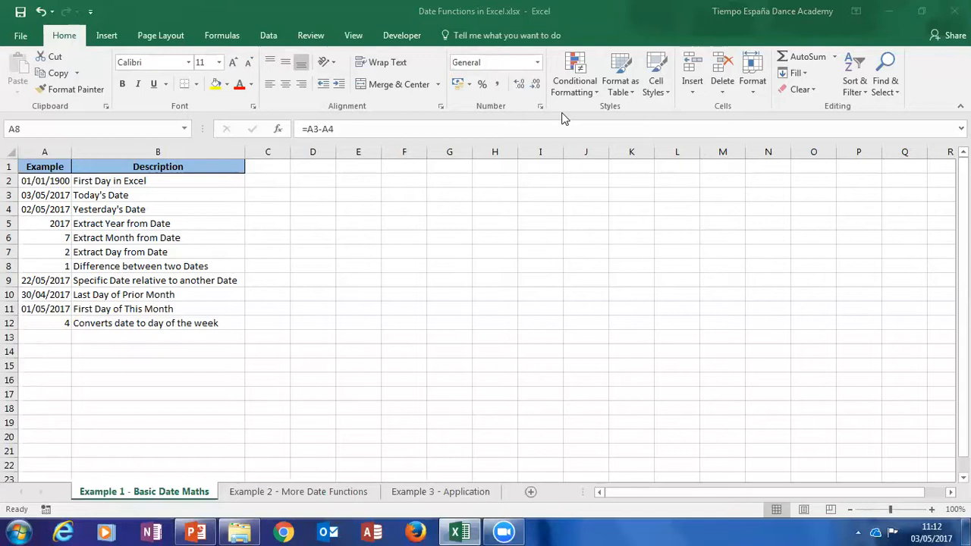
{"action": "left_click", "coordinate": [722, 290]}
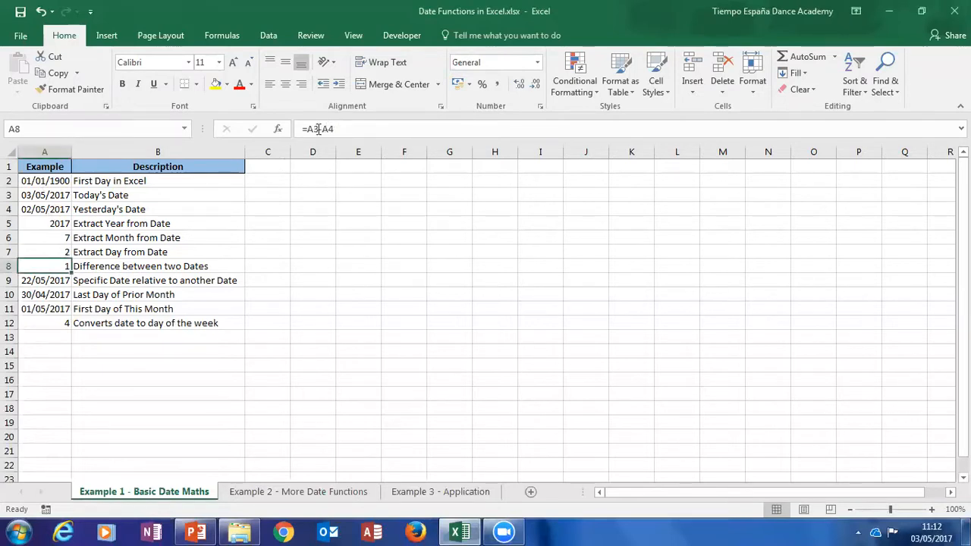
Review the contents of A2 through A6 again, comparing the dates with the formulas that refer to them.
{"action": "left_click", "coordinate": [45, 181]}
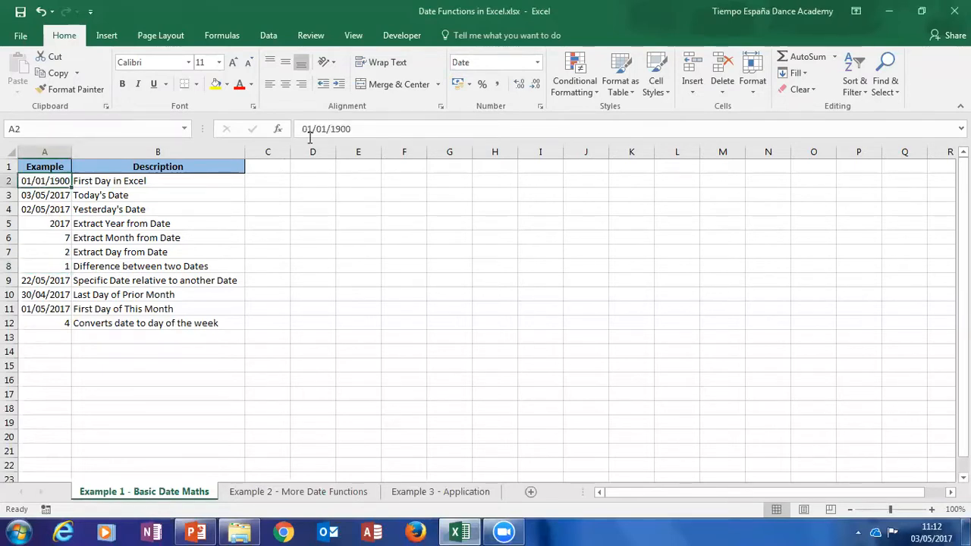
{"action": "key", "text": "Down"}
{"action": "key", "text": "Down"}
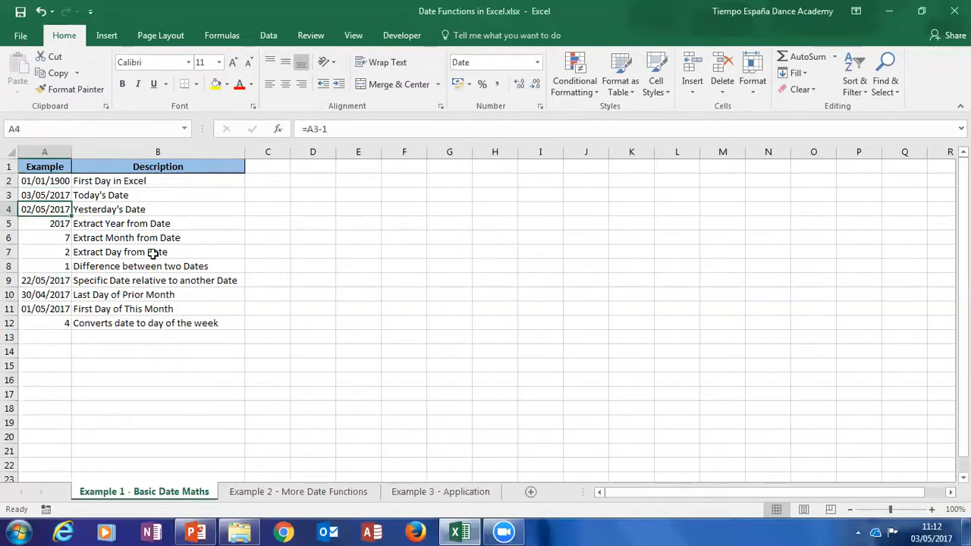
{"action": "key", "text": "Up"}
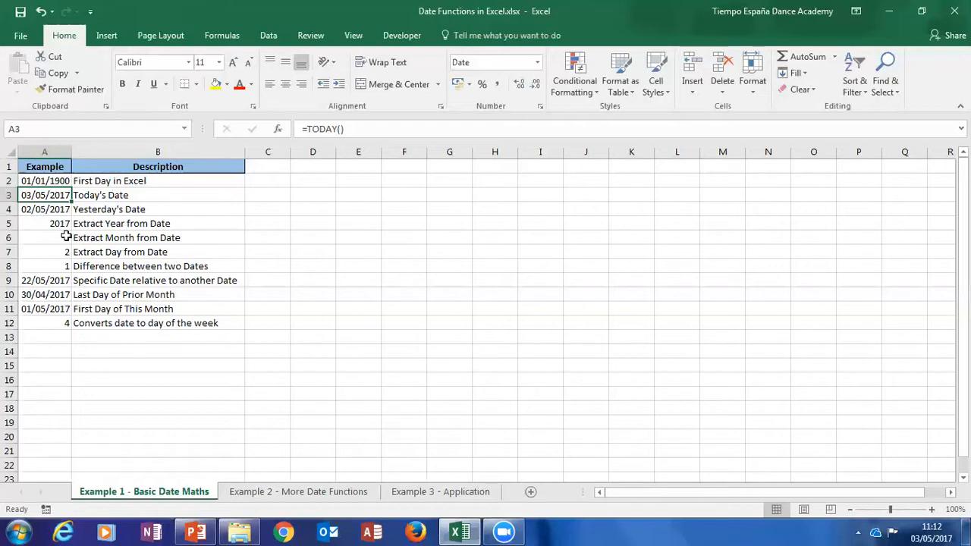
{"action": "key", "text": "Down"}
{"action": "key", "text": "Down"}
{"action": "key", "text": "Down"}
{"action": "key", "text": "Up"}
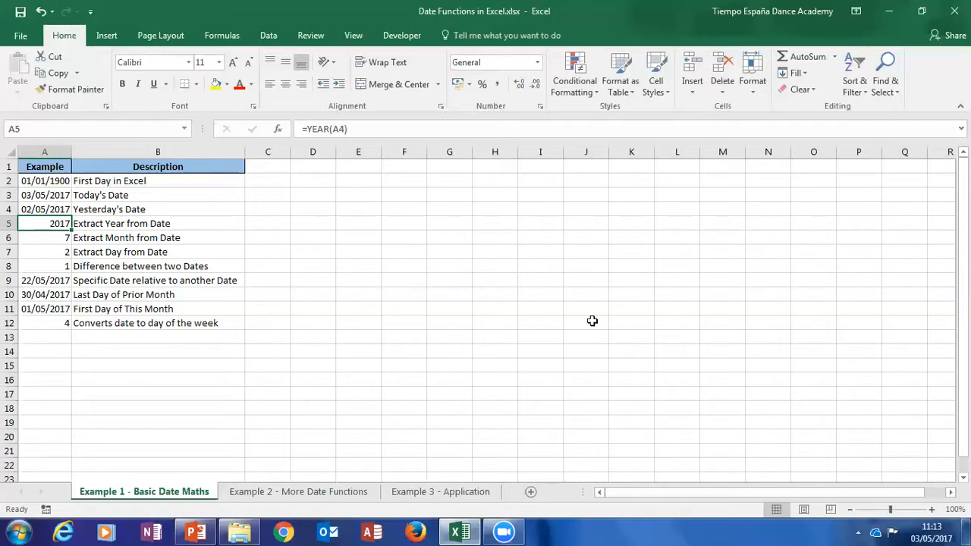
Enter the formula =today() in the empty cell E4.
{"action": "key", "text": "Up"}
{"action": "key", "text": "Right"}
{"action": "key", "text": "Right"}
{"action": "key", "text": "Right"}
{"action": "key", "text": "Right"}
{"action": "type", "text": "="}
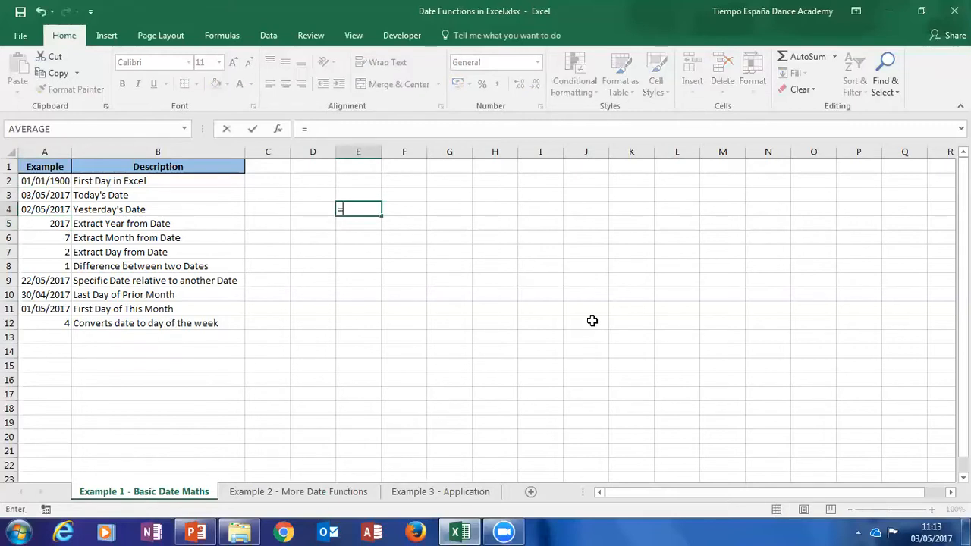
{"action": "type", "text": "todau"}
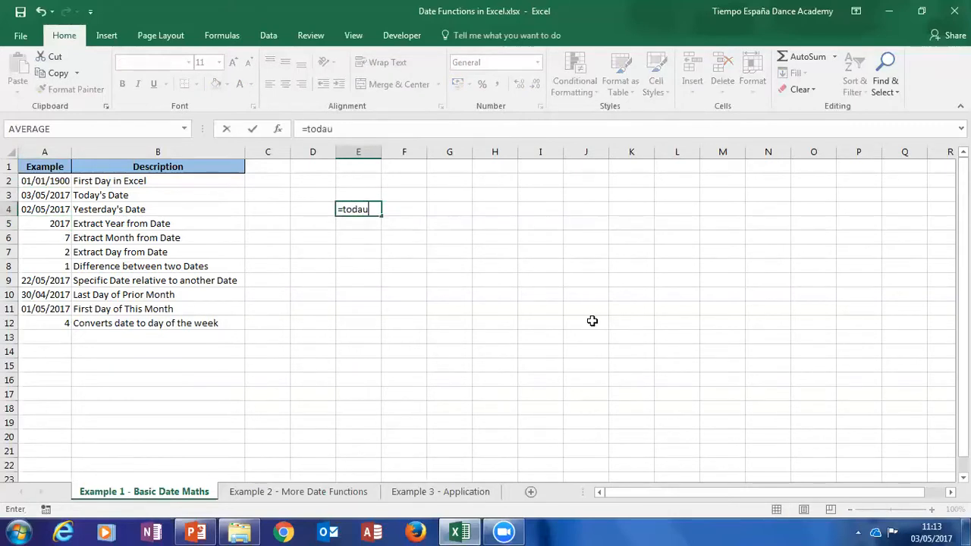
{"action": "key", "text": "BackSpace"}
{"action": "type", "text": "y"}
{"action": "left_click", "coordinate": [594, 322]}
{"action": "type", "text": "()"}
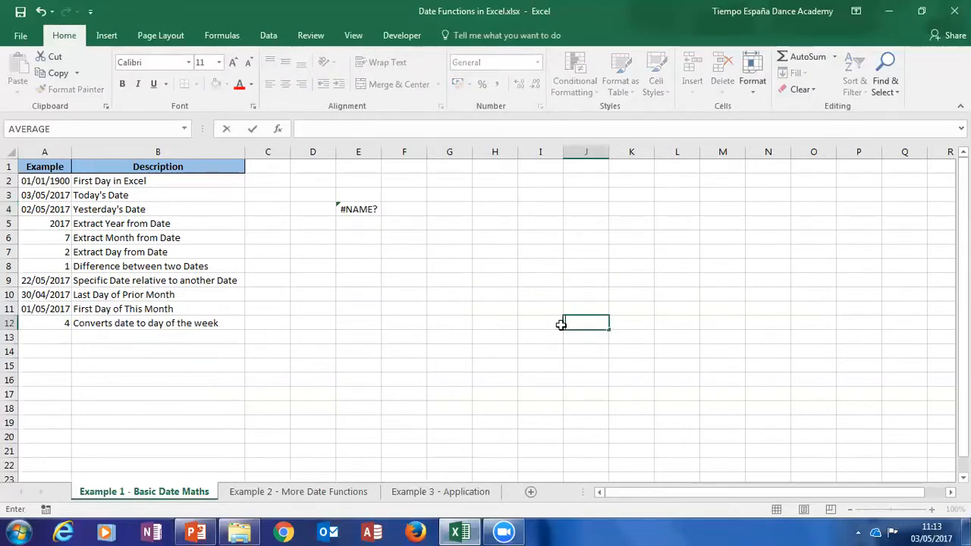
{"action": "key", "text": "Escape"}
{"action": "double_click", "coordinate": [371, 208]}
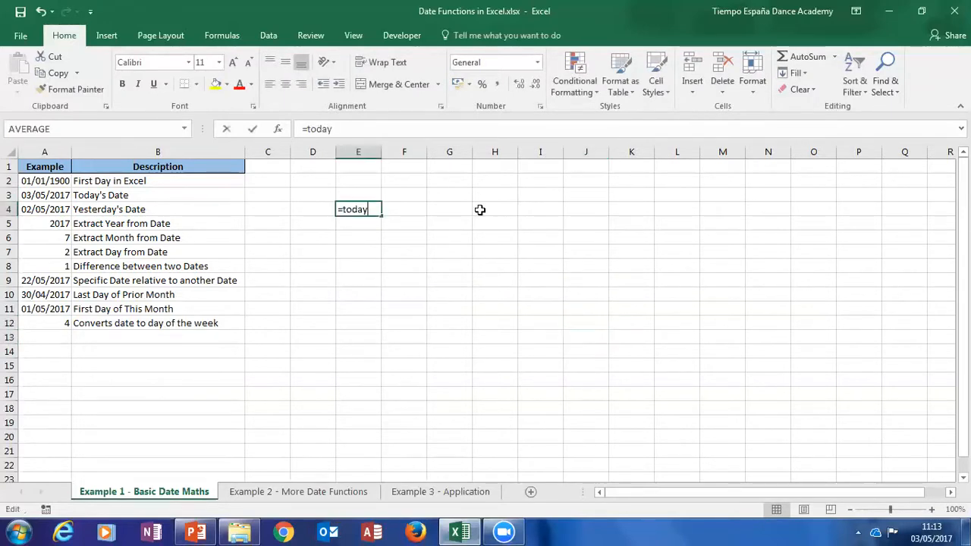
{"action": "type", "text": "()"}
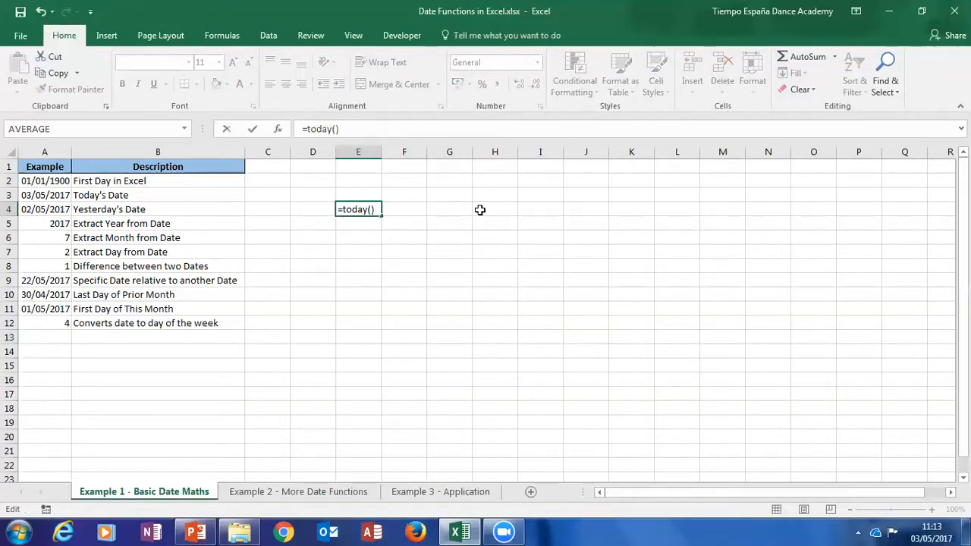
{"action": "key", "text": "Return"}
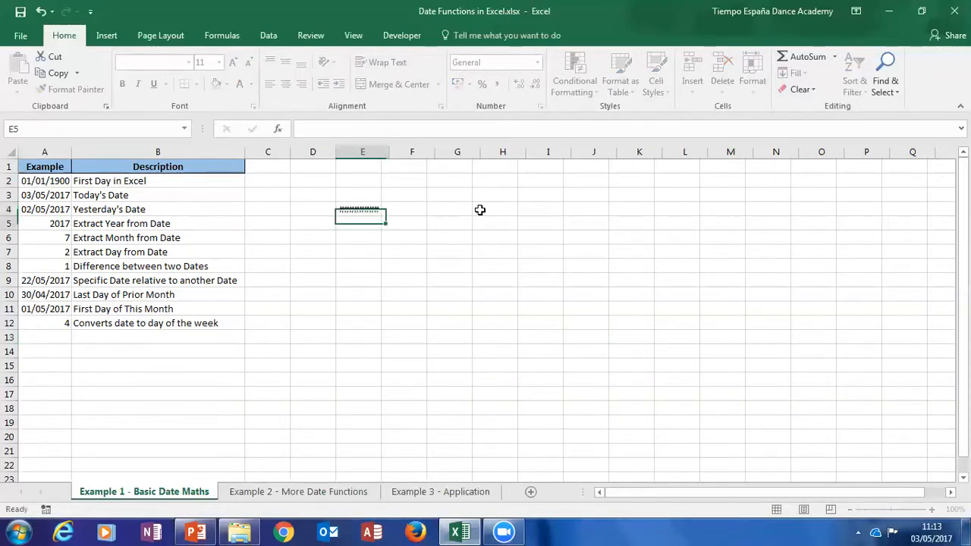
Delete the contents of cell E4.
{"action": "left_click", "coordinate": [376, 210]}
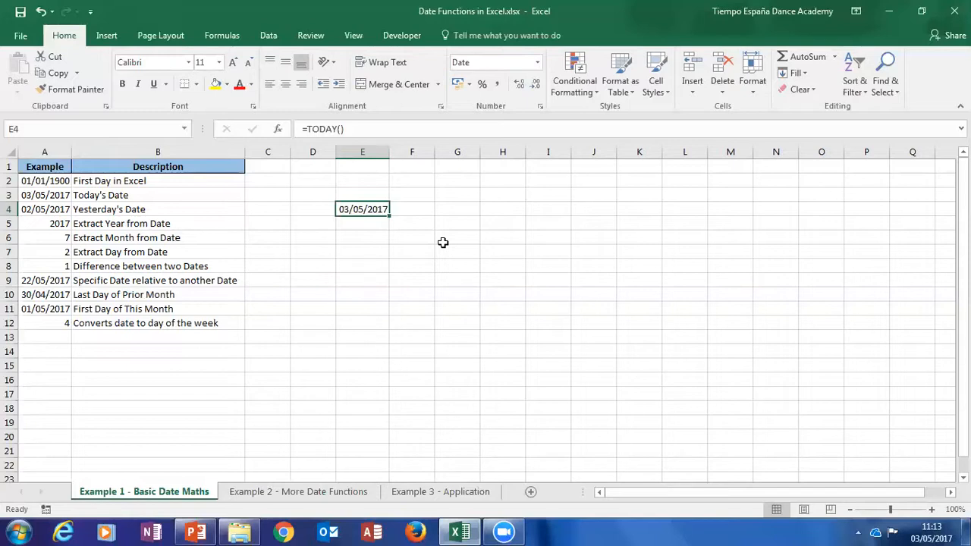
{"action": "key", "text": "Delete"}
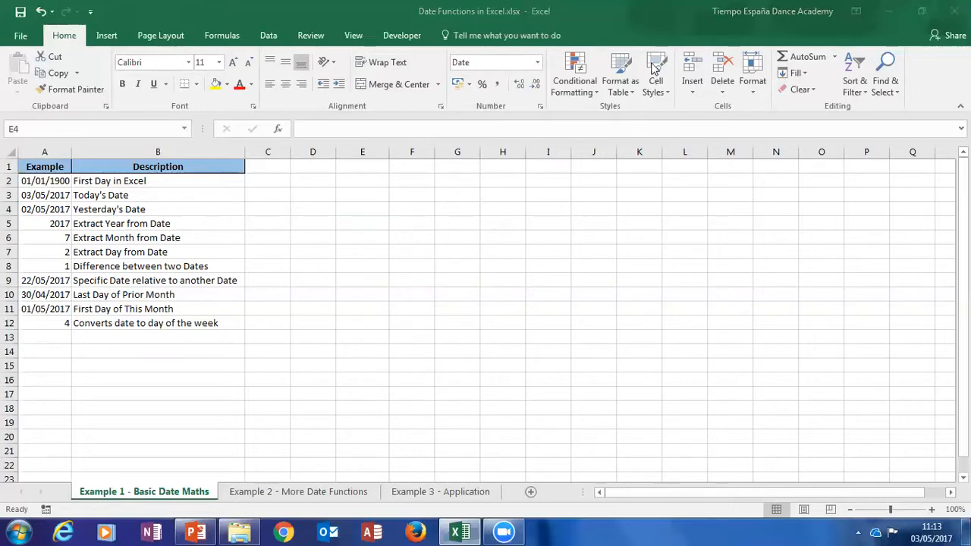
Examine the date-difference formula in A8 and the today's date formula in A3 that it refers to.
{"action": "left_click", "coordinate": [160, 236]}
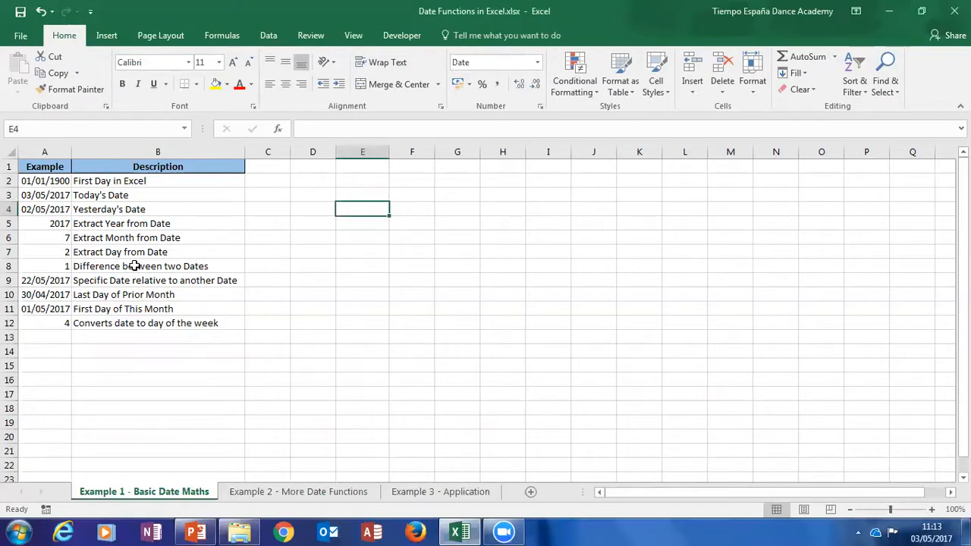
{"action": "left_click", "coordinate": [72, 268]}
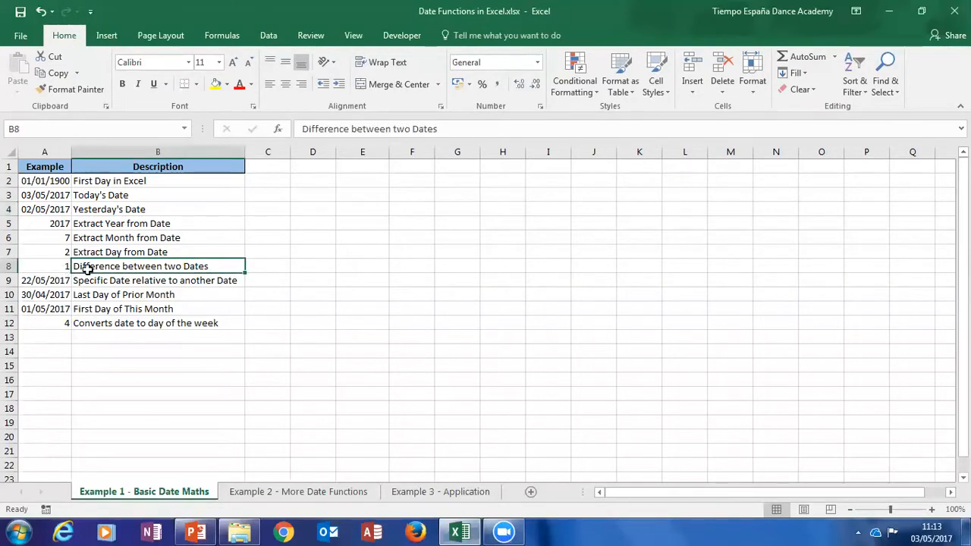
{"action": "left_click", "coordinate": [57, 265]}
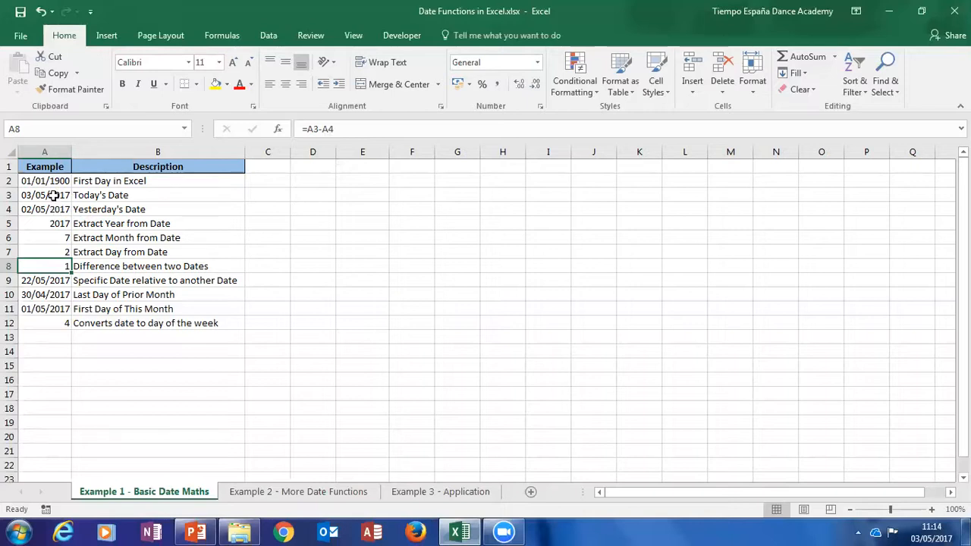
{"action": "left_click", "coordinate": [51, 195]}
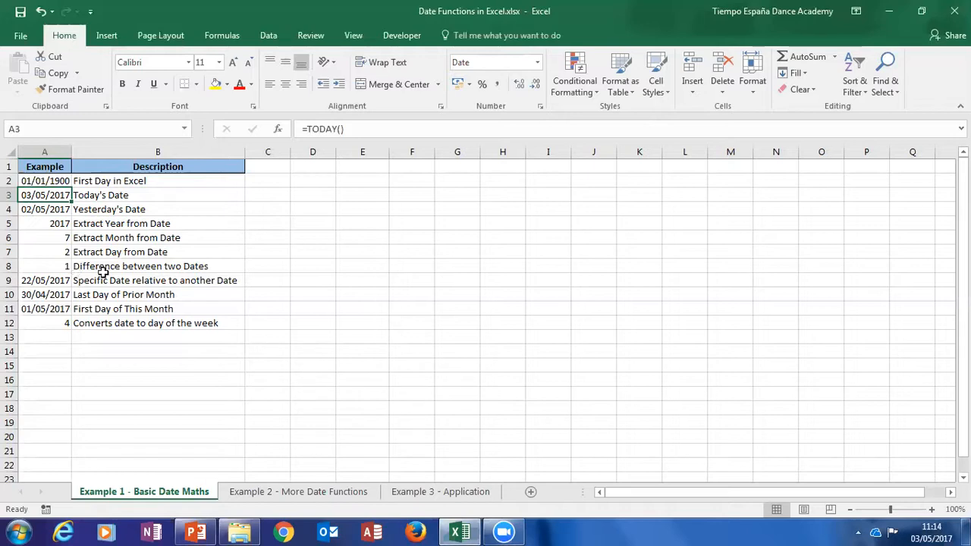
{"action": "left_click", "coordinate": [54, 265]}
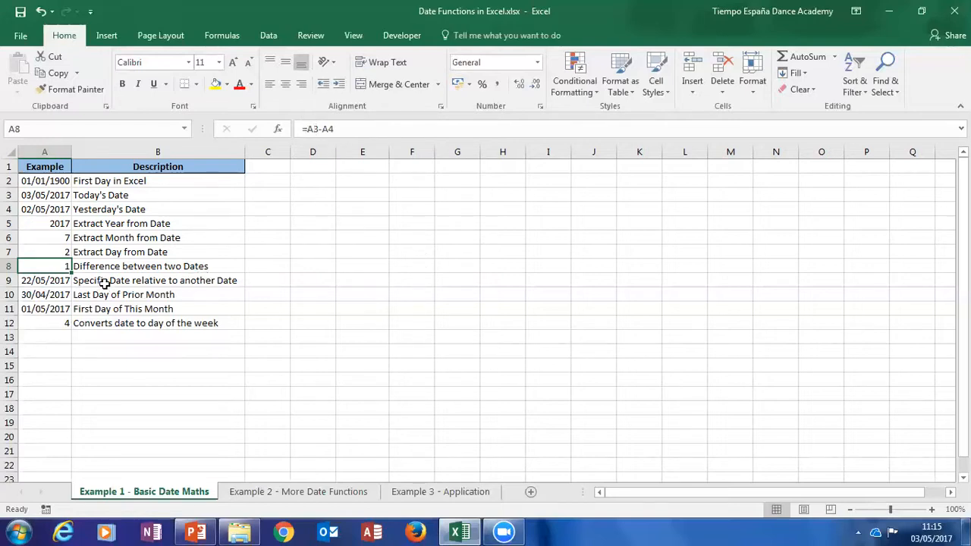
Examine the relative date formula in A9 and trace its reference to yesterday's date in A4.
{"action": "left_click", "coordinate": [64, 280]}
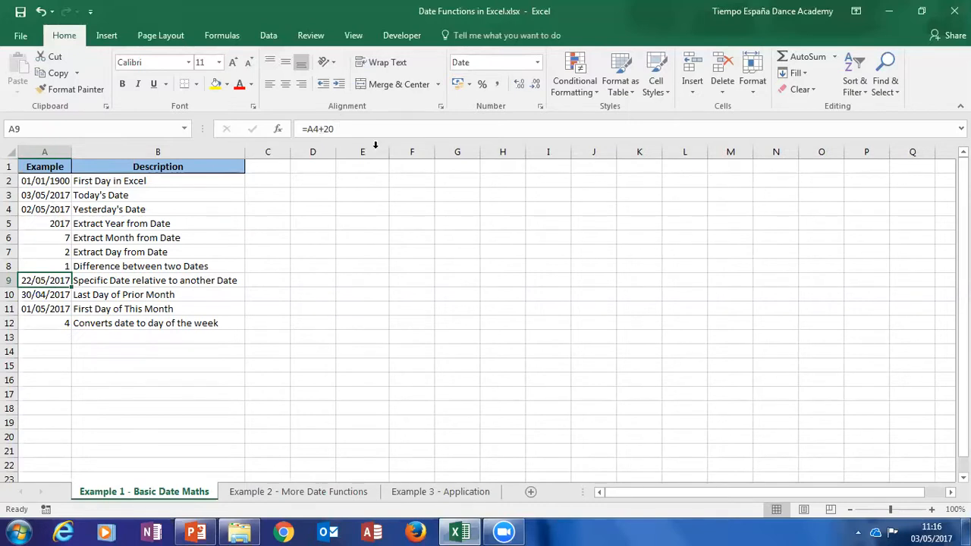
{"action": "key", "text": "Up"}
{"action": "key", "text": "Up"}
{"action": "key", "text": "Up"}
{"action": "key", "text": "Up"}
{"action": "key", "text": "Up"}
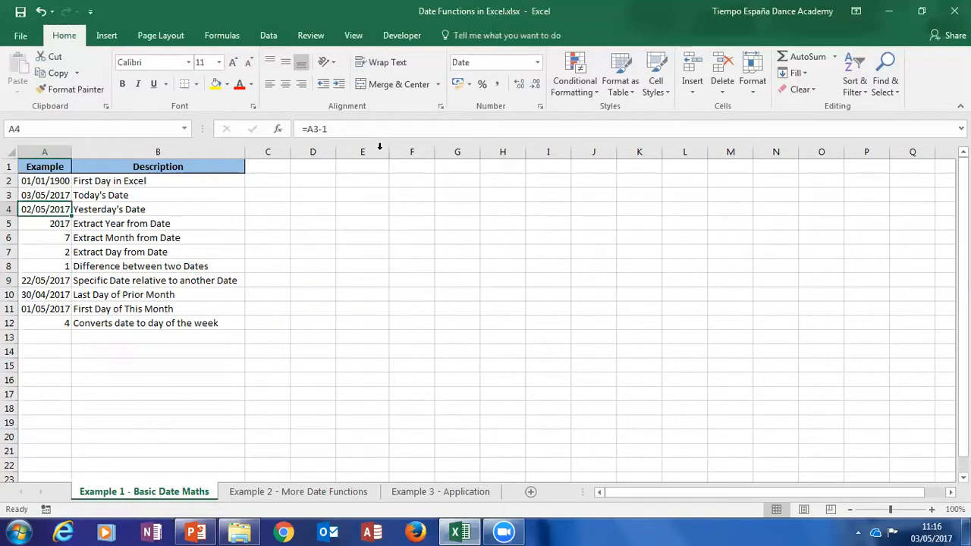
{"action": "key", "text": "Down"}
{"action": "key", "text": "Down"}
{"action": "key", "text": "Down"}
{"action": "key", "text": "Down"}
{"action": "key", "text": "Down"}
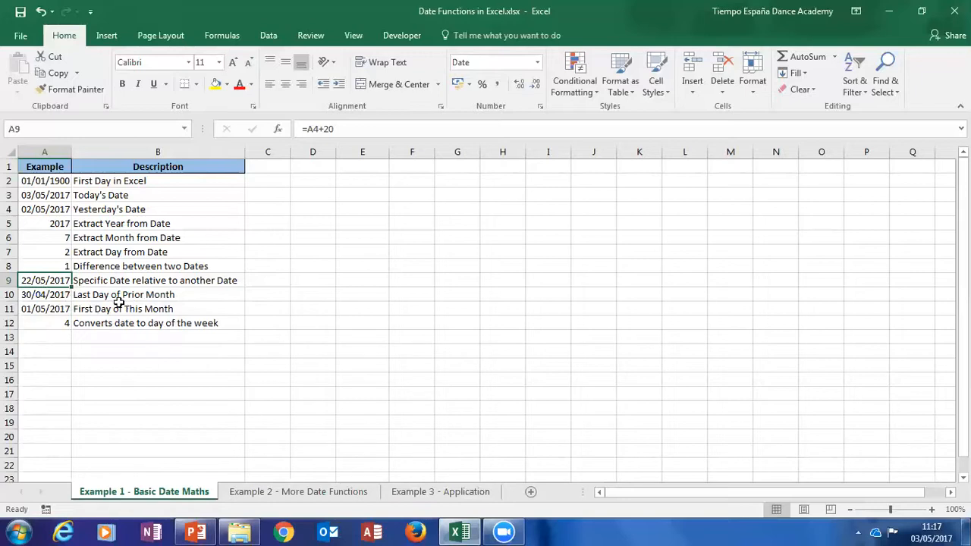
Examine the TODAY and DAY parts of the prior month's last day formula in A10, and compare it with A11.
{"action": "left_click", "coordinate": [47, 296]}
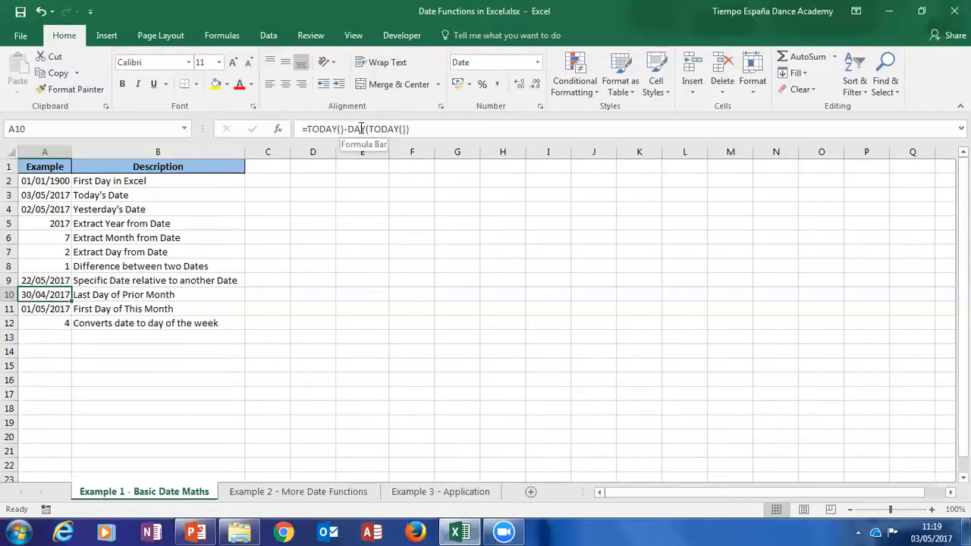
{"action": "left_click", "coordinate": [400, 129]}
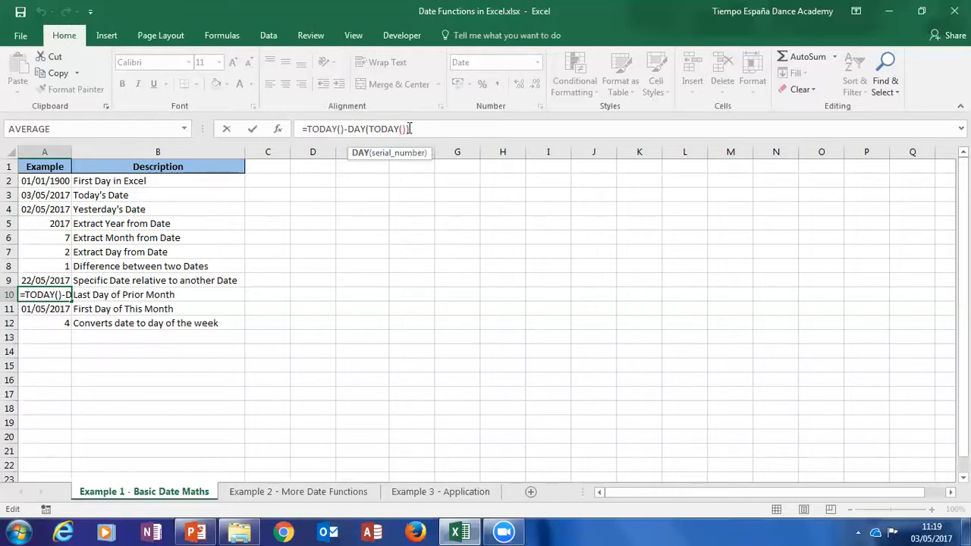
{"action": "left_click", "coordinate": [331, 129]}
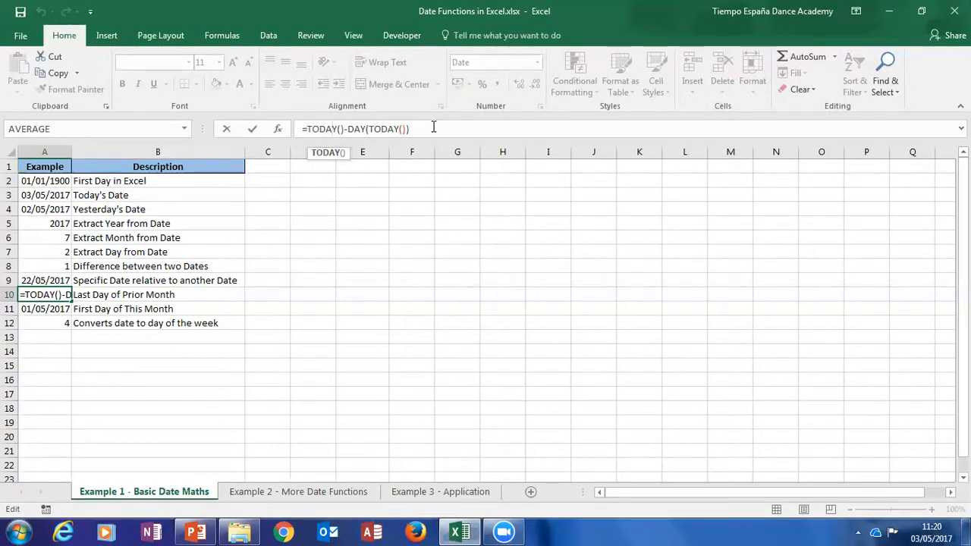
{"action": "key", "text": "Return"}
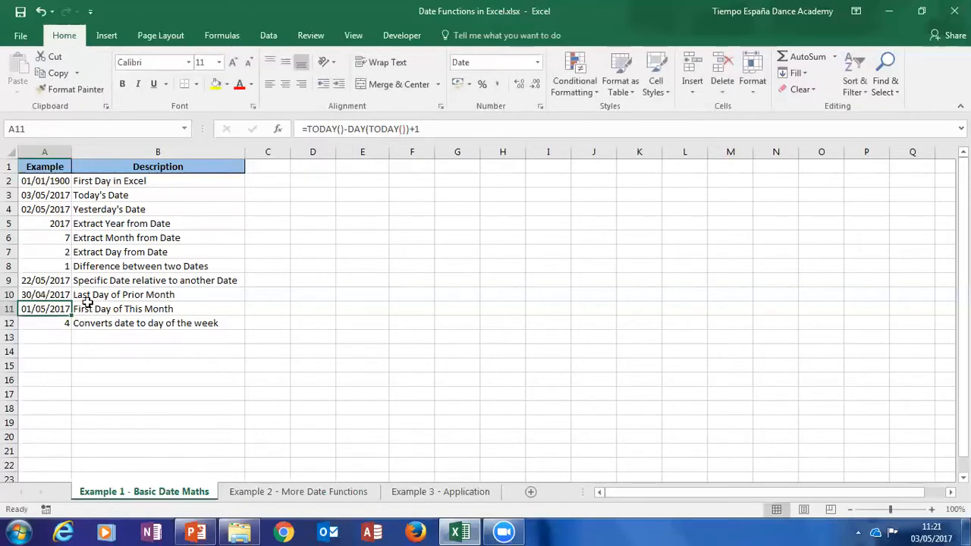
{"action": "left_click", "coordinate": [60, 294]}
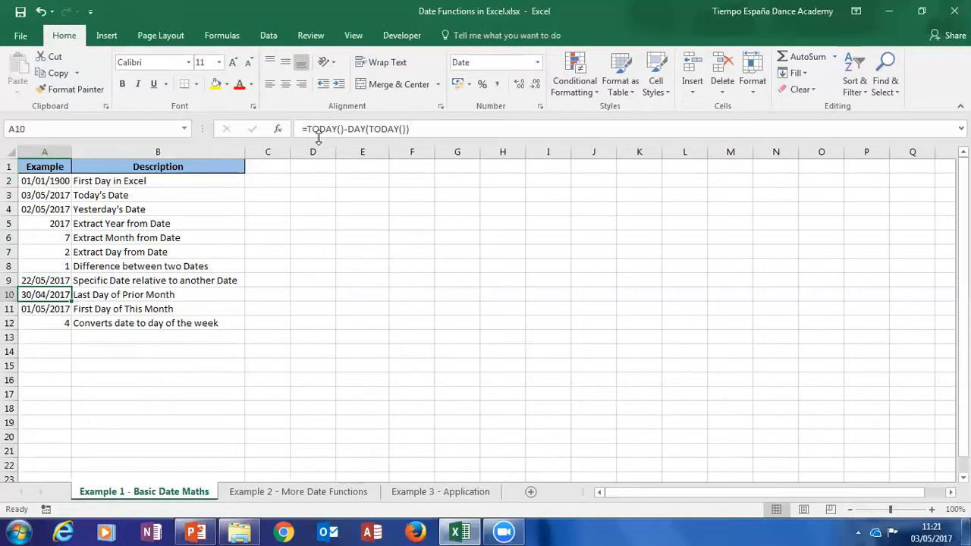
{"action": "key", "text": "Down"}
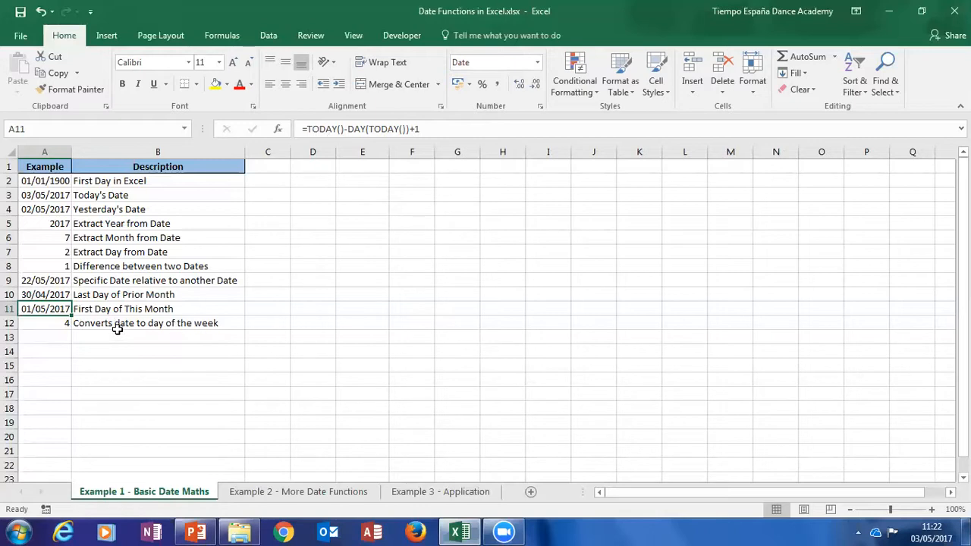
Add return type 2 to the weekday formula in A12 so it reads =WEEKDAY(TODAY(),2).
{"action": "left_click", "coordinate": [64, 326]}
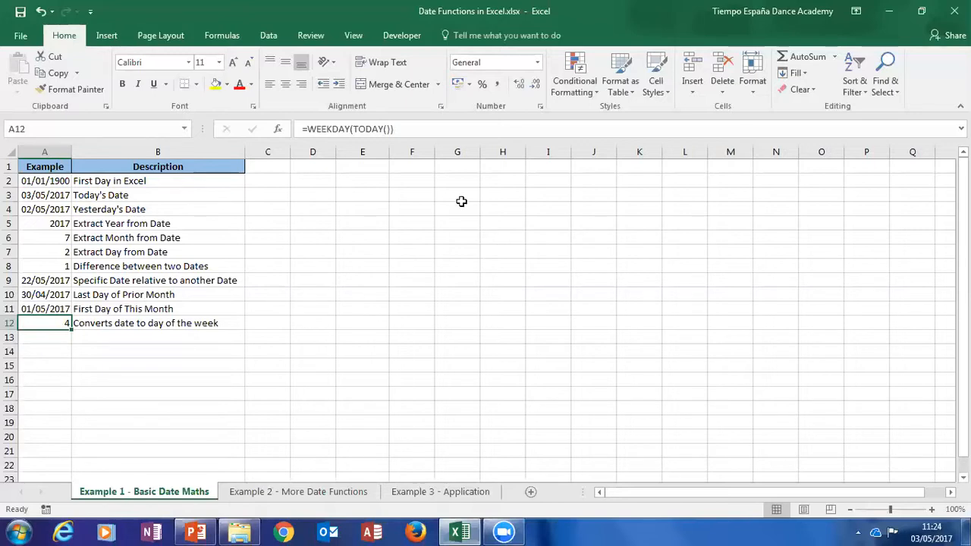
{"action": "left_click", "coordinate": [391, 129]}
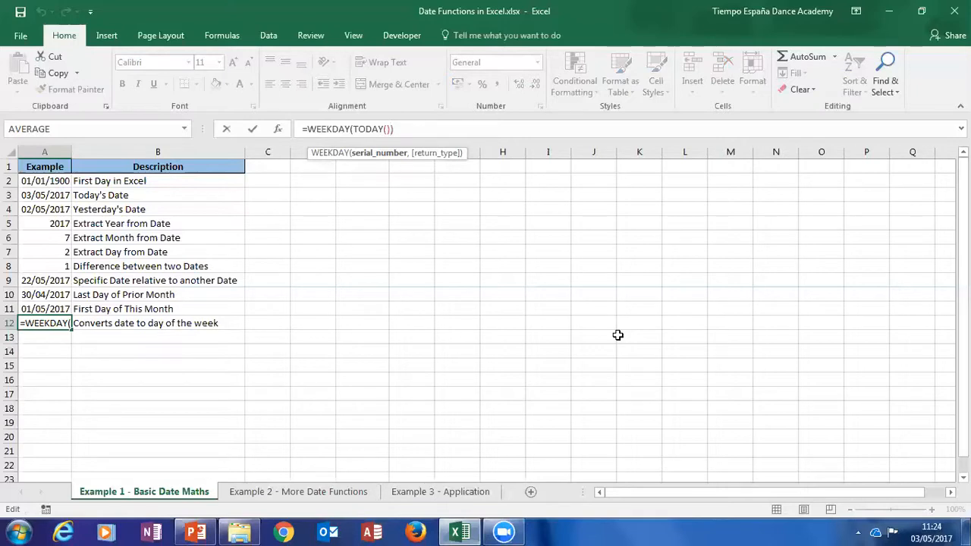
{"action": "type", "text": ","}
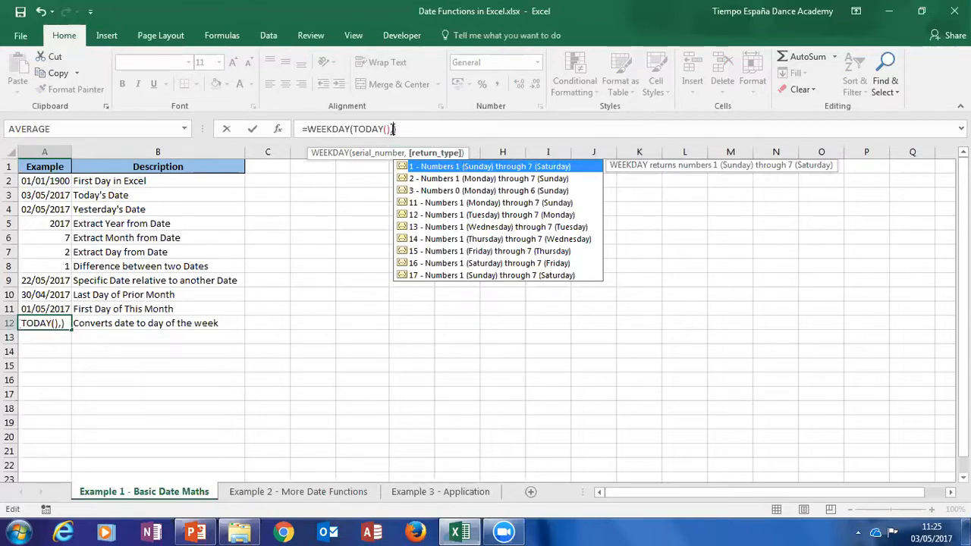
{"action": "key", "text": "Escape"}
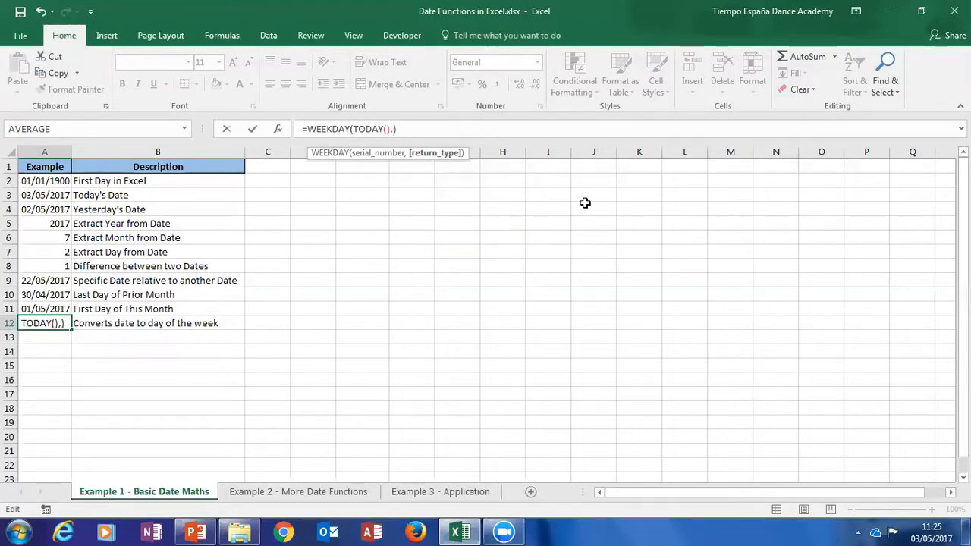
{"action": "type", "text": "2"}
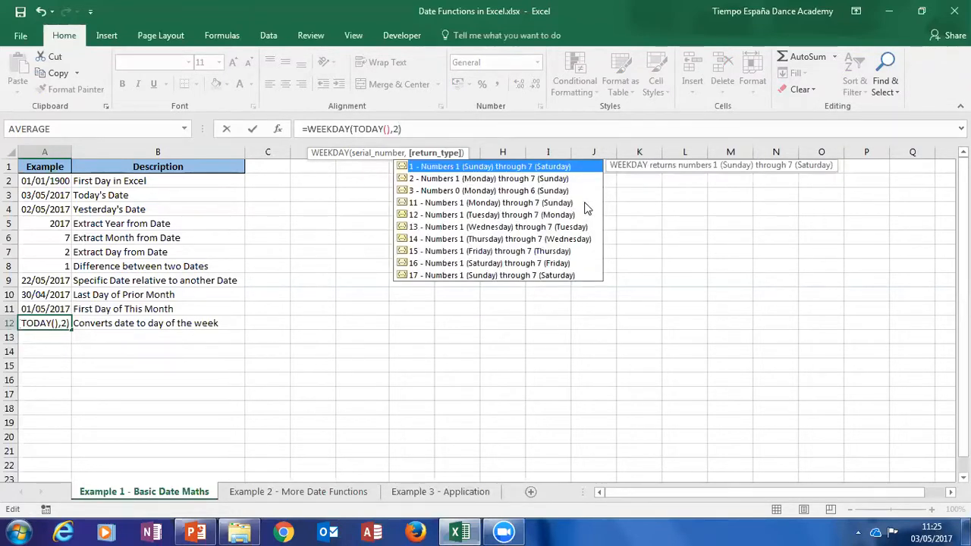
{"action": "key", "text": "Return"}
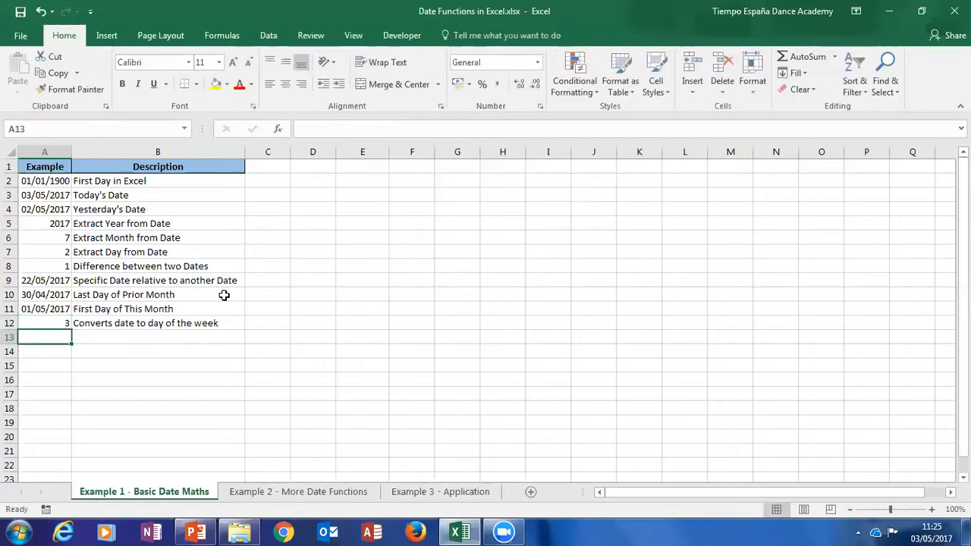
{"action": "left_click", "coordinate": [65, 323]}
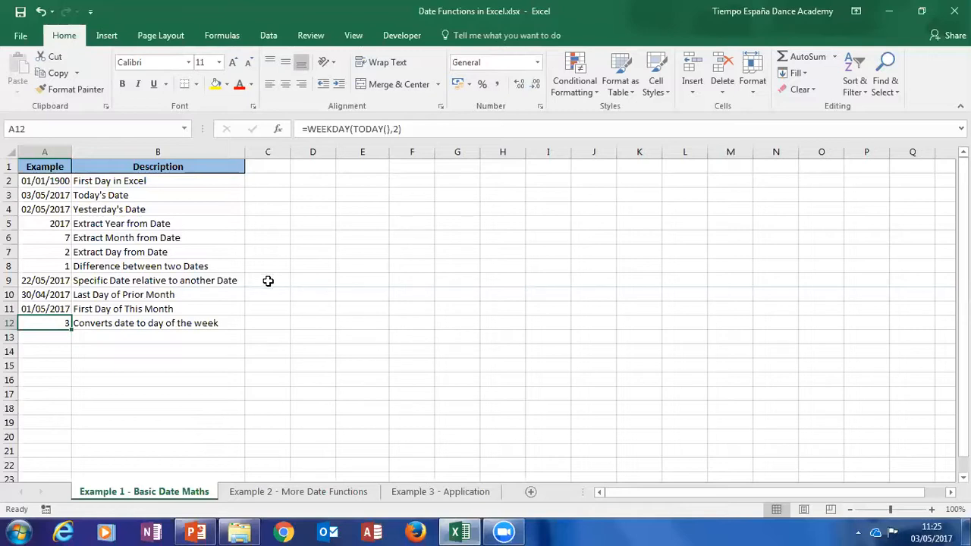
Open the Example 2 - More Date Functions sheet and review the Prior Workday formula and its description in row 2.
{"action": "left_click", "coordinate": [325, 491]}
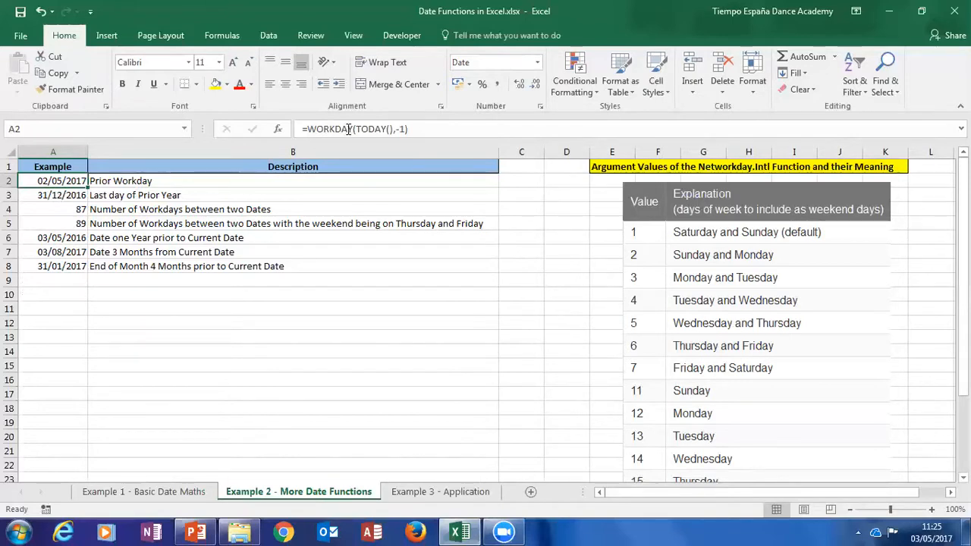
{"action": "key", "text": "Right"}
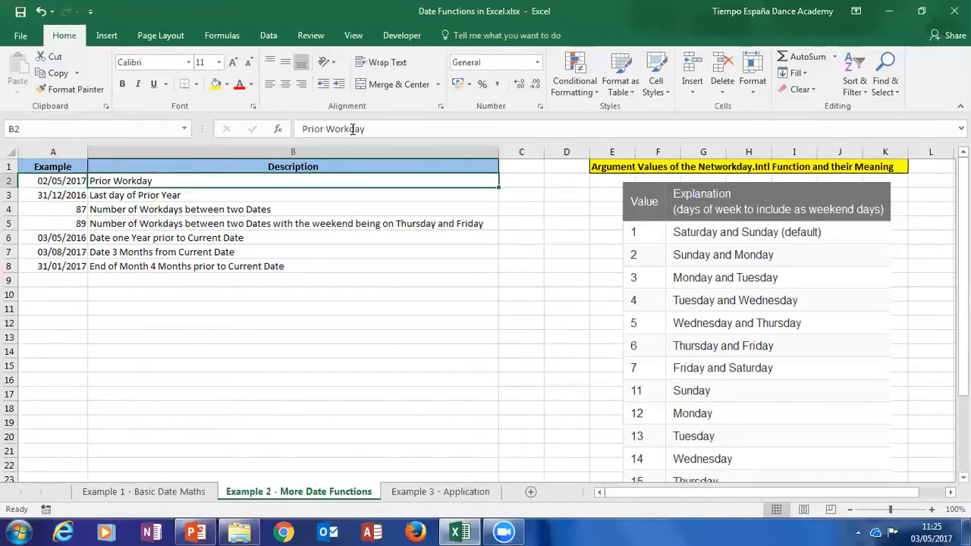
{"action": "key", "text": "Left"}
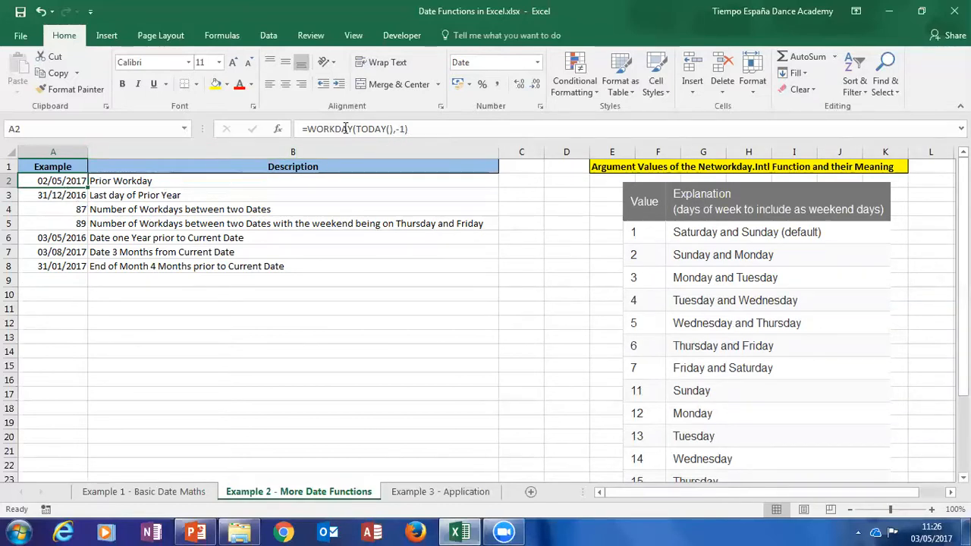
Change the days argument of the WORKDAY formula in A2 to -2.
{"action": "left_click", "coordinate": [429, 133]}
{"action": "key", "text": "BackSpace"}
{"action": "key", "text": "BackSpace"}
{"action": "type", "text": "2,31)"}
{"action": "key", "text": "Return"}
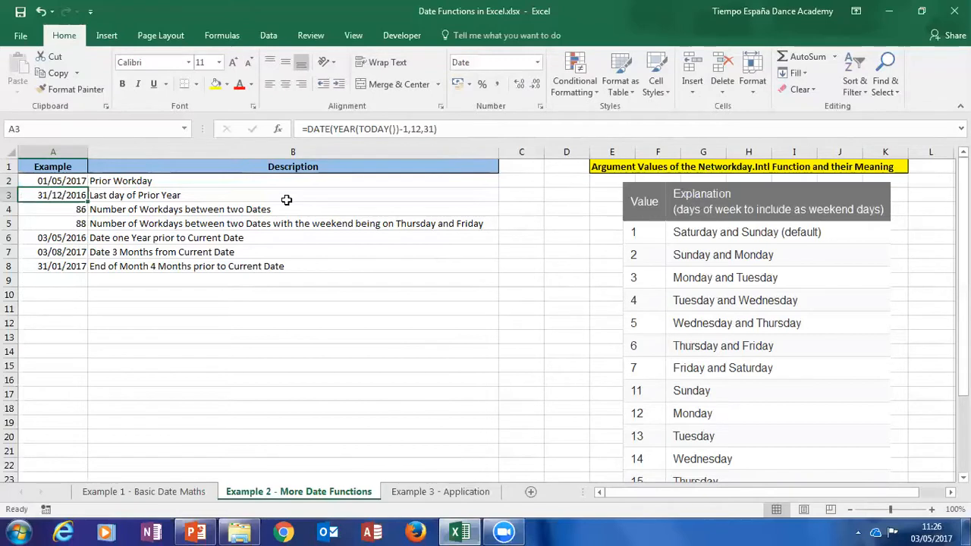
Set the days argument of the Prior Workday formula in A2 to -3.
{"action": "left_click", "coordinate": [65, 180]}
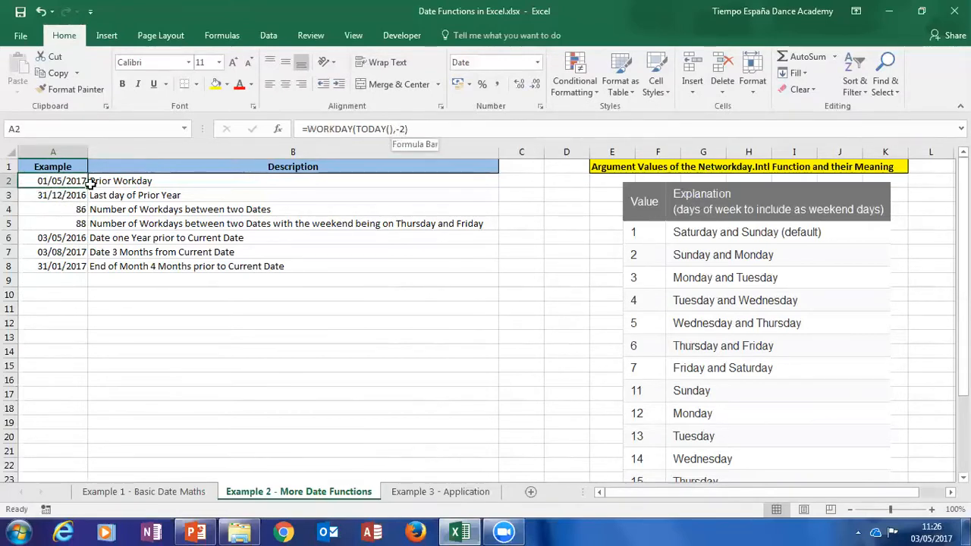
{"action": "key", "text": "F2"}
{"action": "key", "text": "BackSpace"}
{"action": "key", "text": "BackSpace"}
{"action": "type", "text": "3)"}
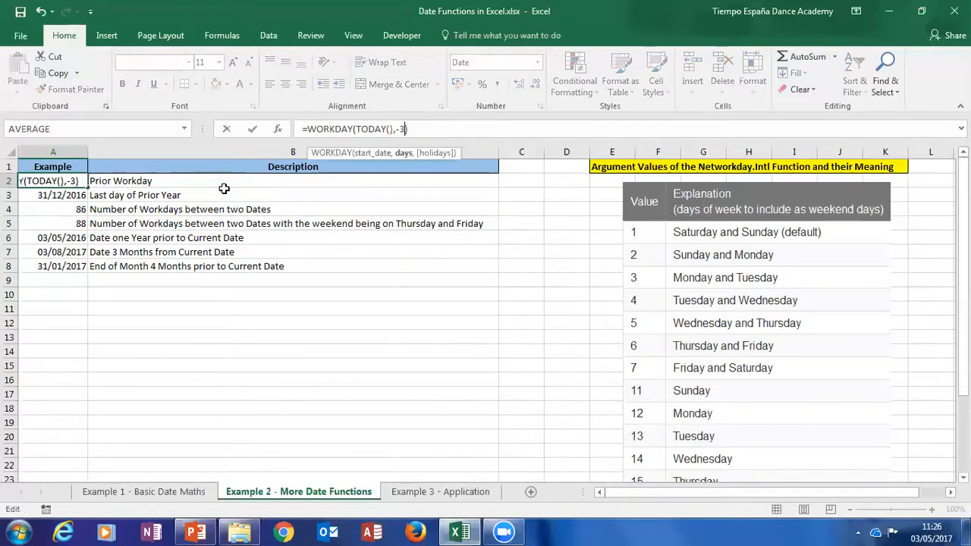
{"action": "key", "text": "Return"}
{"action": "key", "text": "Up"}
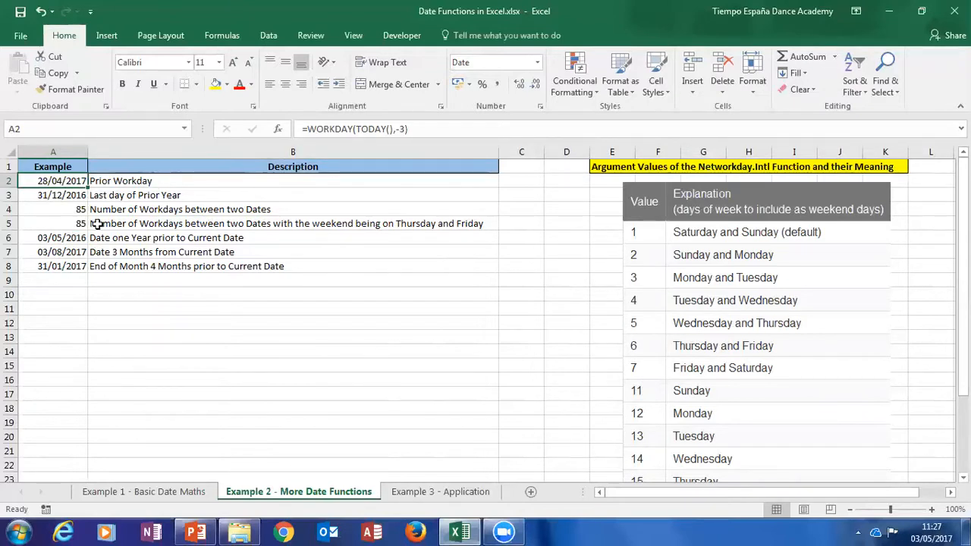
Undo the last two changes to the WORKDAY formula in A2.
{"action": "key", "text": "ctrl+z"}
{"action": "key", "text": "ctrl+z"}
Examine the year, month and day arguments of the DATE formula in A3 for the last day of the prior year.
{"action": "left_click", "coordinate": [73, 196]}
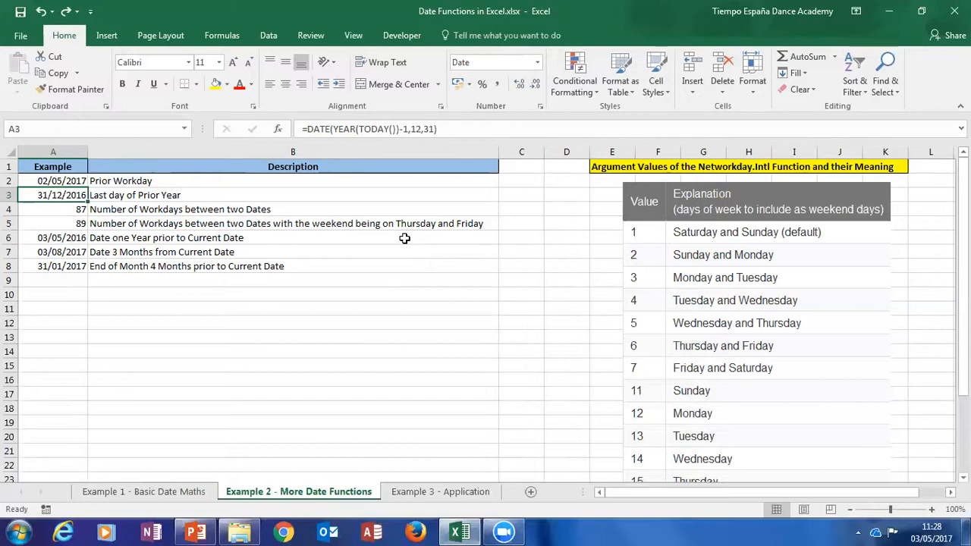
{"action": "left_click", "coordinate": [432, 141]}
{"action": "left_click_drag", "start_coordinate": [334, 129], "coordinate": [409, 129]}
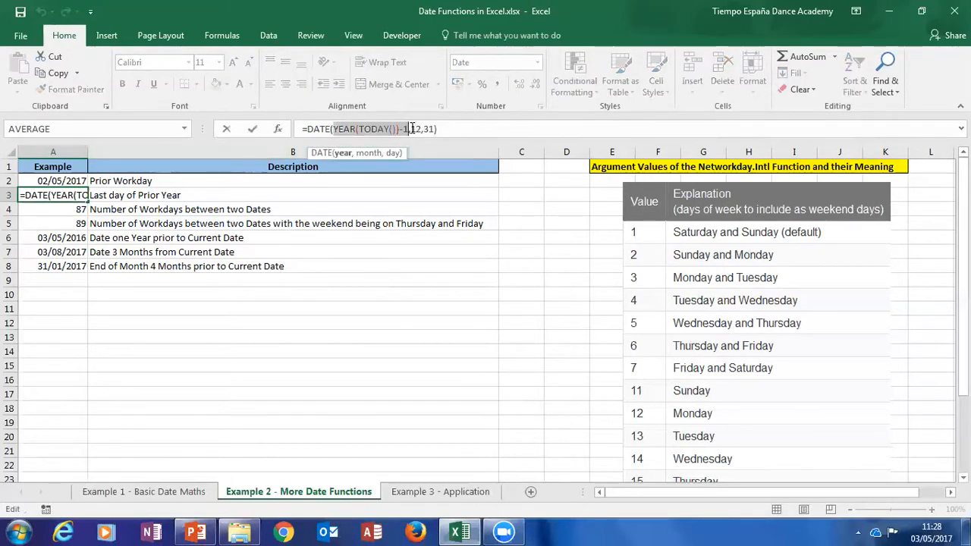
{"action": "left_click", "coordinate": [409, 129]}
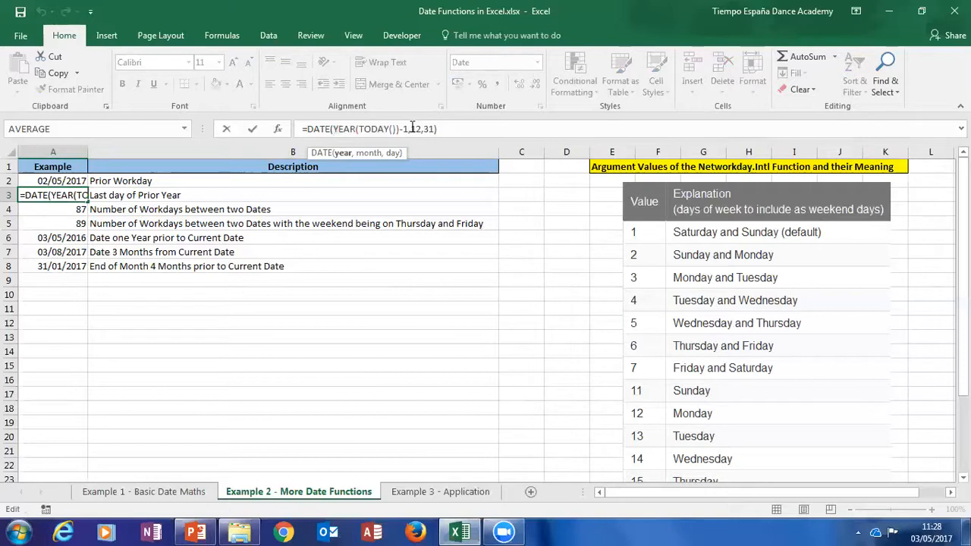
{"action": "double_click", "coordinate": [419, 128]}
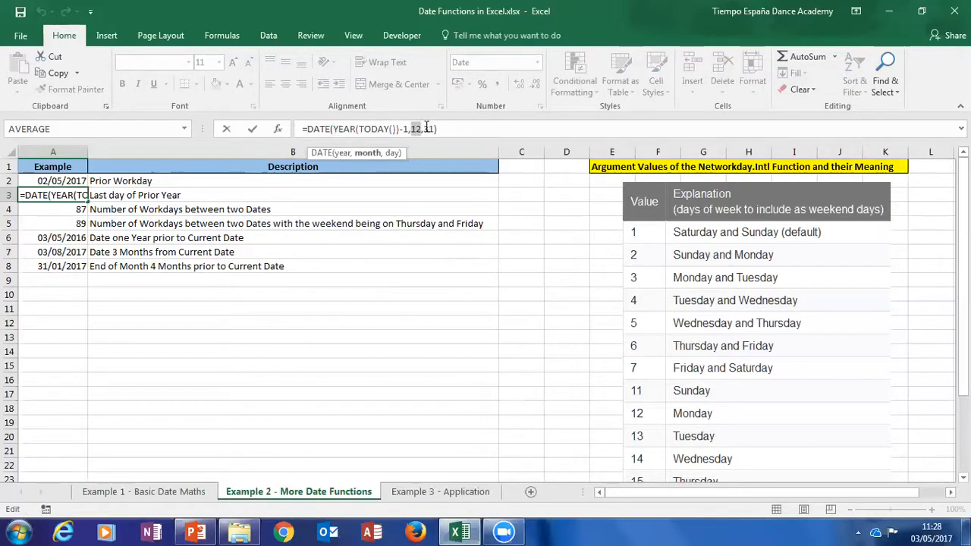
{"action": "double_click", "coordinate": [428, 129]}
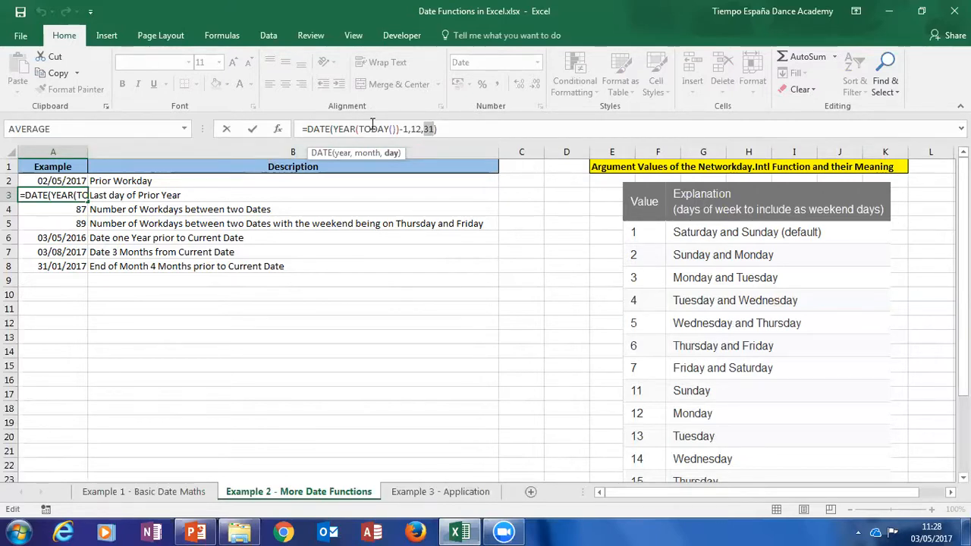
{"action": "key", "text": "End"}
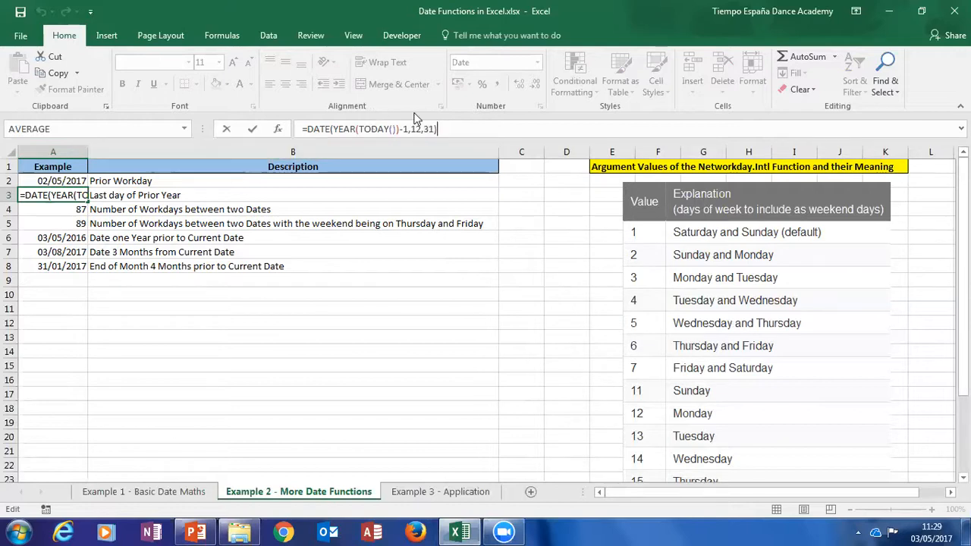
{"action": "key", "text": "Return"}
{"action": "key", "text": "Up"}
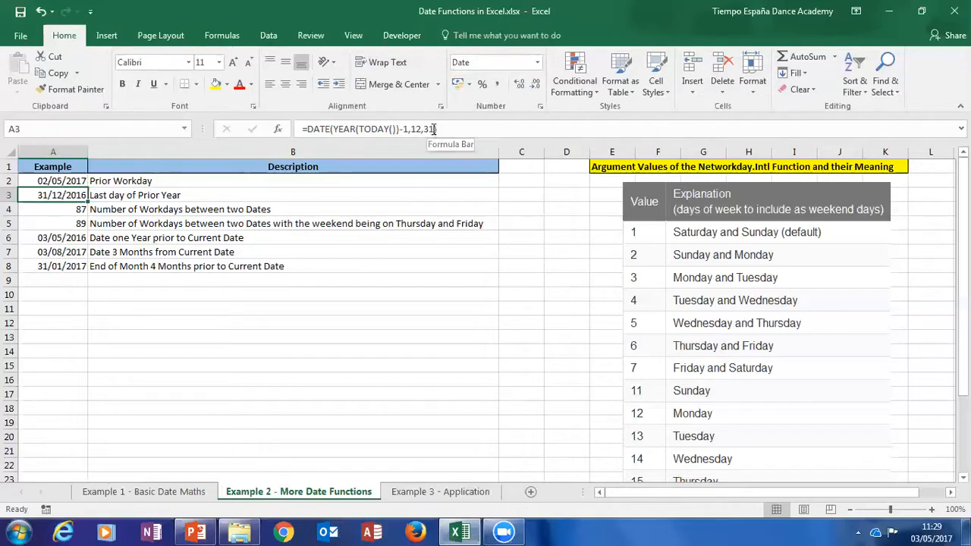
Examine the month and day arguments of the DATE formula in A3.
{"action": "left_click", "coordinate": [412, 129]}
{"action": "left_click_drag", "start_coordinate": [412, 129], "coordinate": [422, 127]}
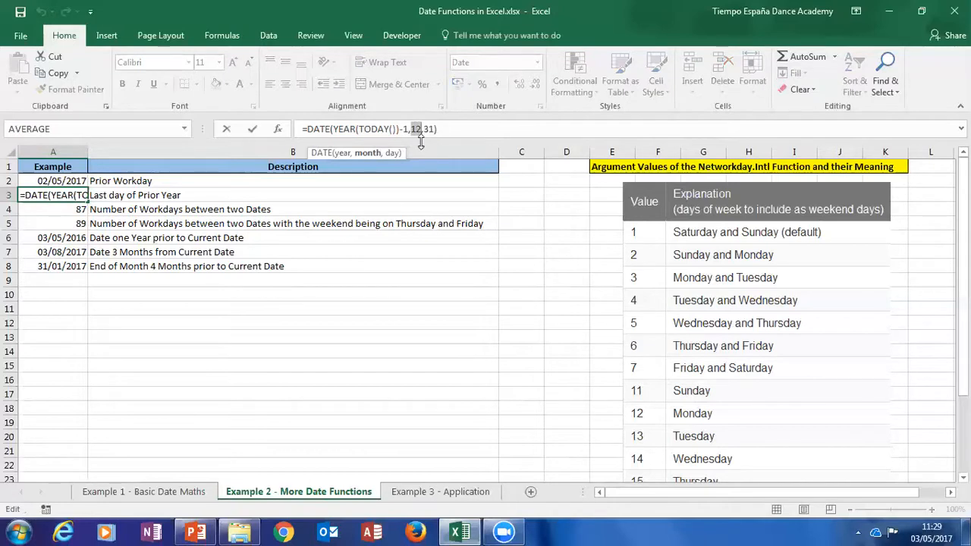
{"action": "left_click", "coordinate": [432, 127]}
{"action": "type", "text": ")"}
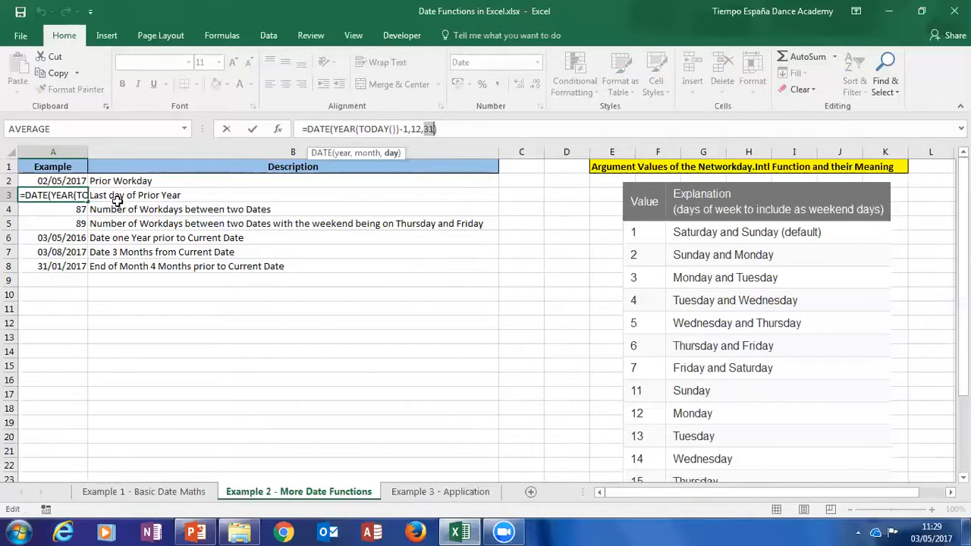
{"action": "key", "text": "Return"}
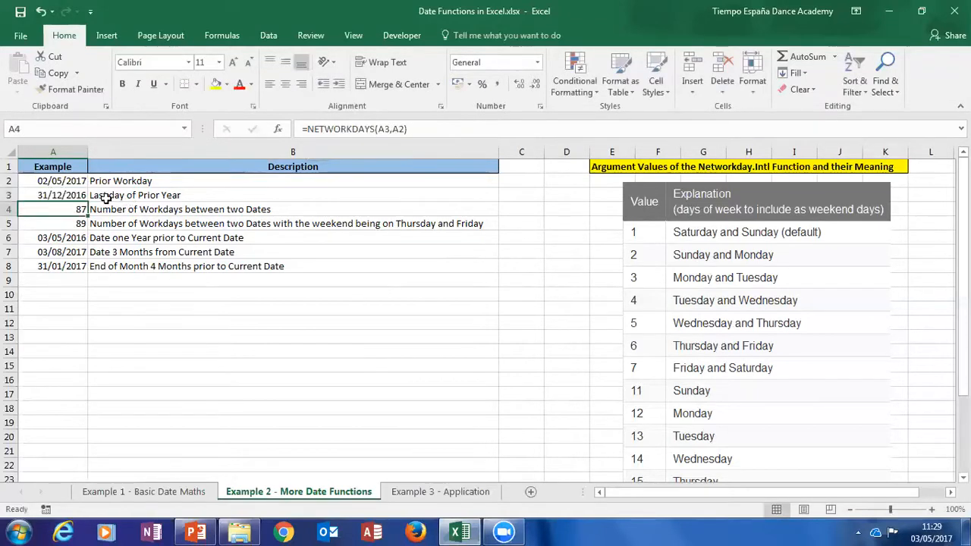
Examine how the YEAR(TODAY())-1 expression supplies the year in A3's DATE formula, along with its month and day arguments.
{"action": "left_click", "coordinate": [72, 195]}
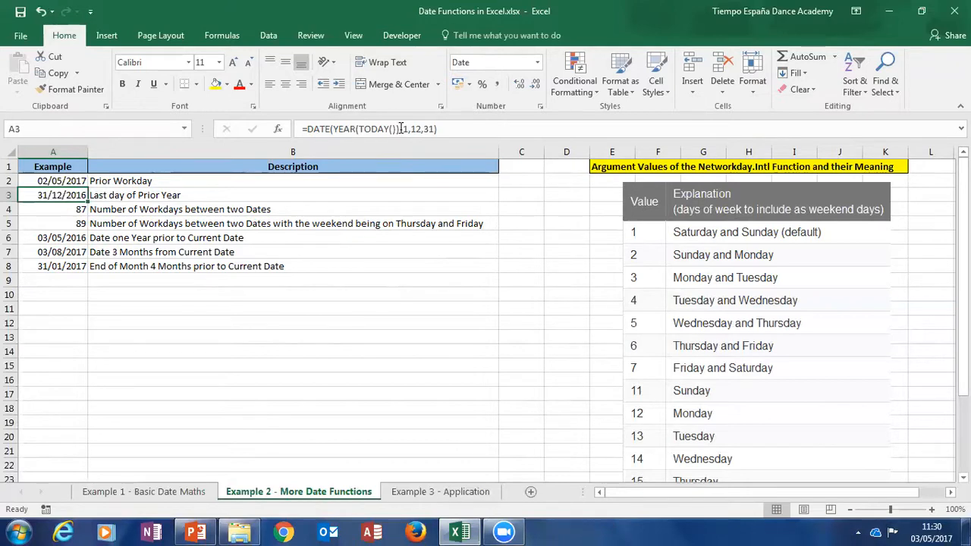
{"action": "left_click_drag", "start_coordinate": [400, 128], "coordinate": [362, 131]}
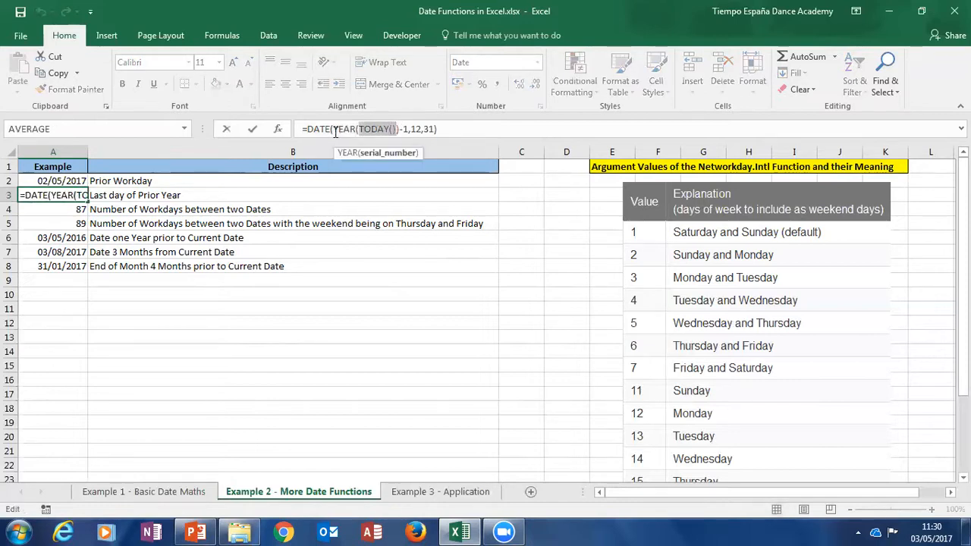
{"action": "left_click_drag", "start_coordinate": [400, 129], "coordinate": [344, 130]}
{"action": "key", "text": "shift+Left"}
{"action": "key", "text": "shift+Left"}
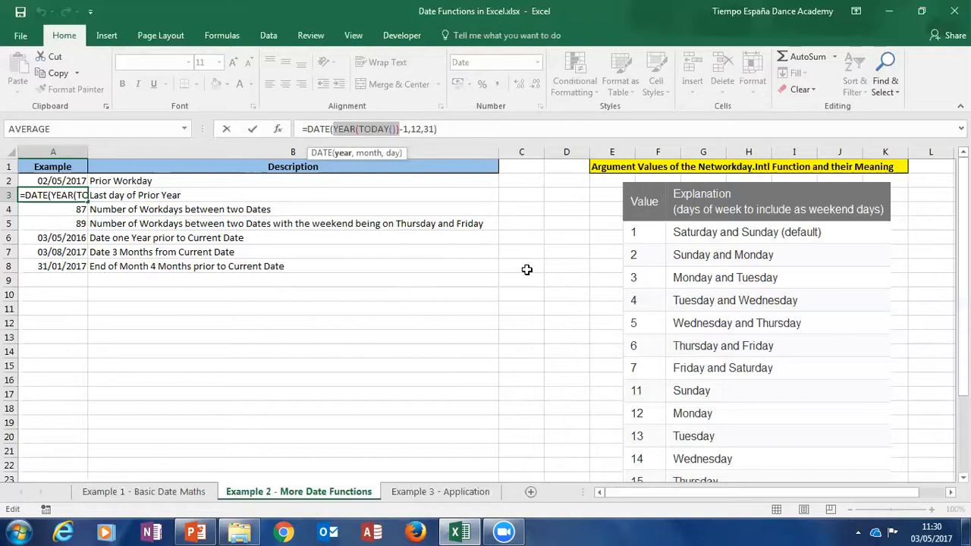
{"action": "left_click", "coordinate": [406, 130]}
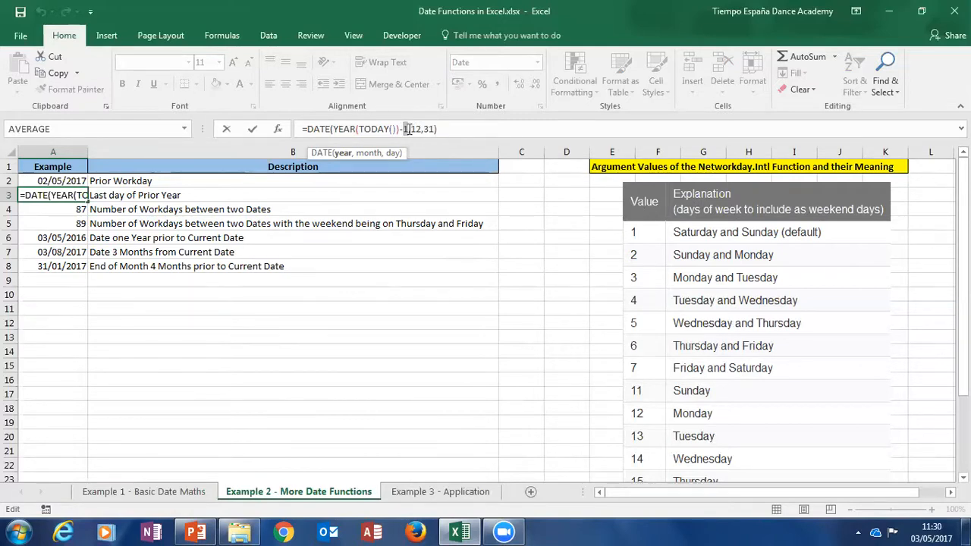
{"action": "left_click_drag", "start_coordinate": [407, 128], "coordinate": [332, 129]}
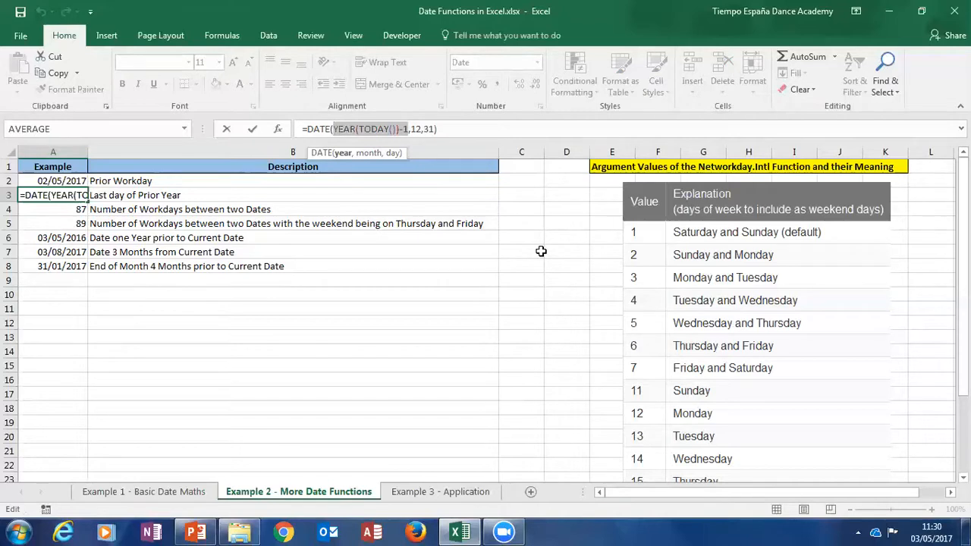
{"action": "left_click", "coordinate": [406, 129]}
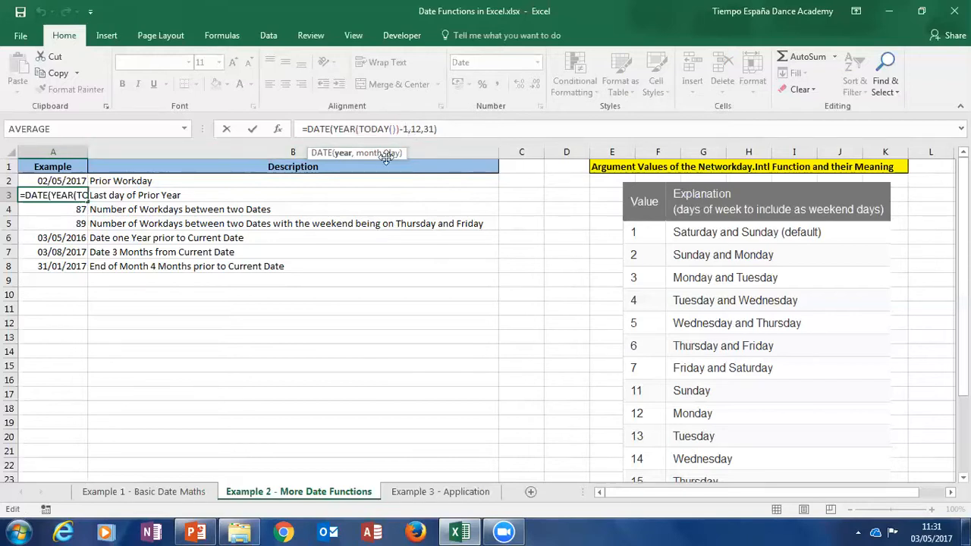
{"action": "double_click", "coordinate": [422, 128]}
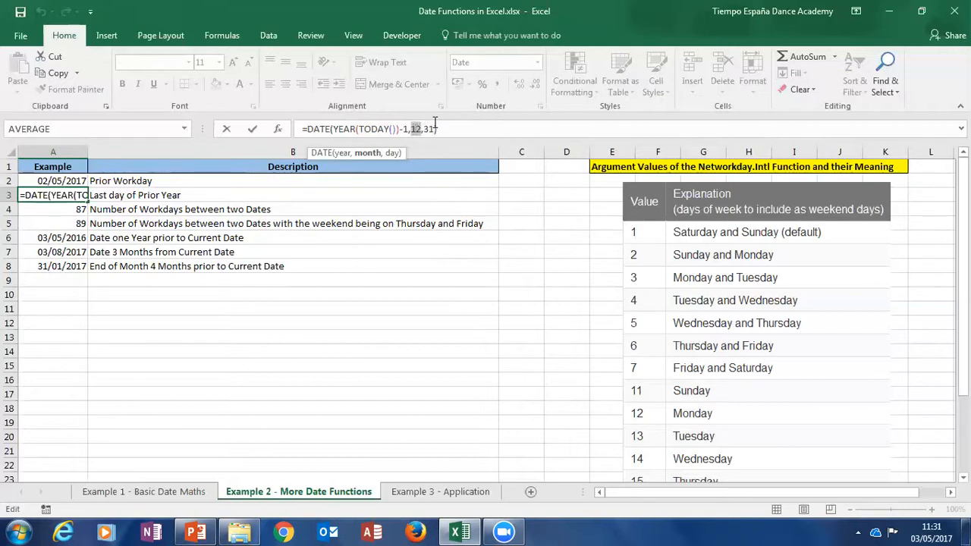
{"action": "left_click", "coordinate": [431, 128]}
{"action": "double_click", "coordinate": [431, 128]}
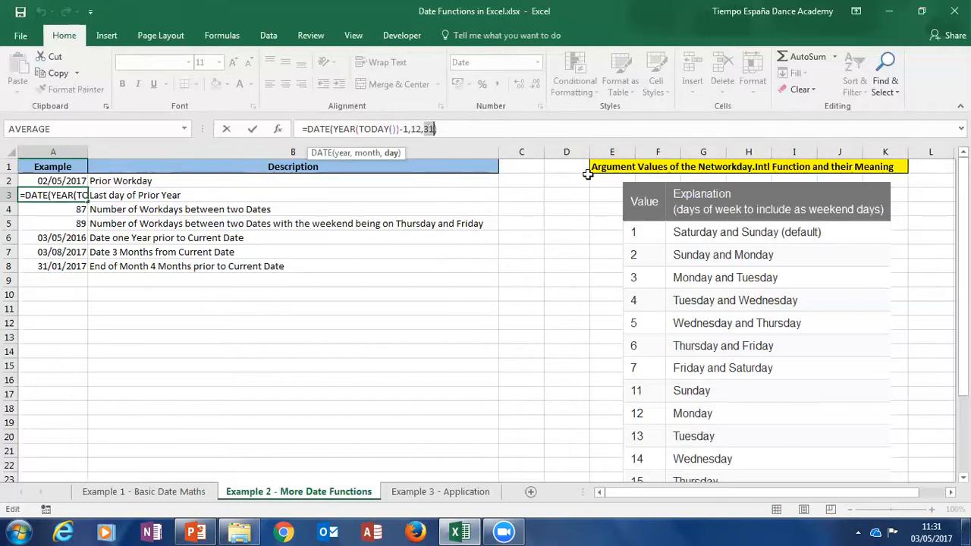
{"action": "key", "text": "Return"}
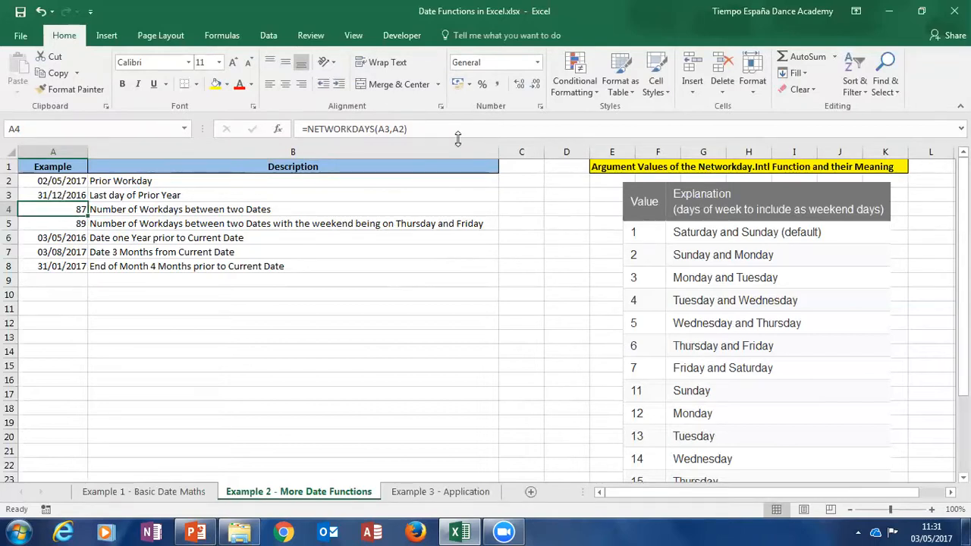
Examine the NETWORKDAYS formula in A4 and the formulas of its start and end dates in A3 and A2.
{"action": "left_click", "coordinate": [81, 180]}
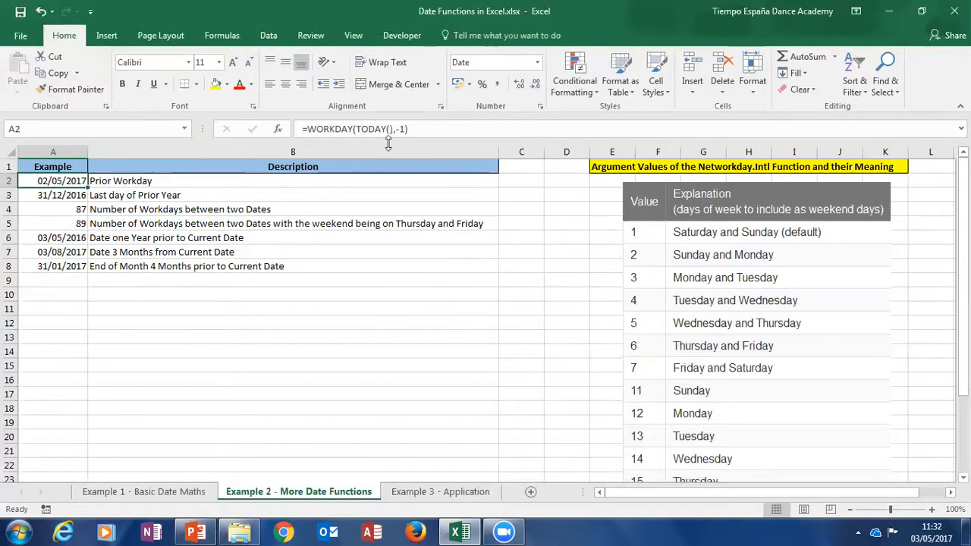
{"action": "left_click", "coordinate": [76, 209]}
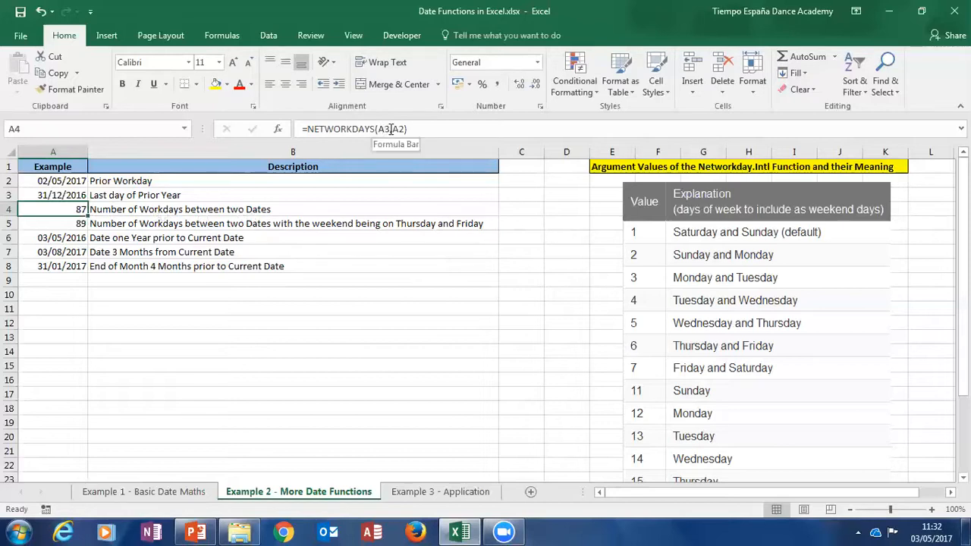
{"action": "left_click", "coordinate": [79, 197]}
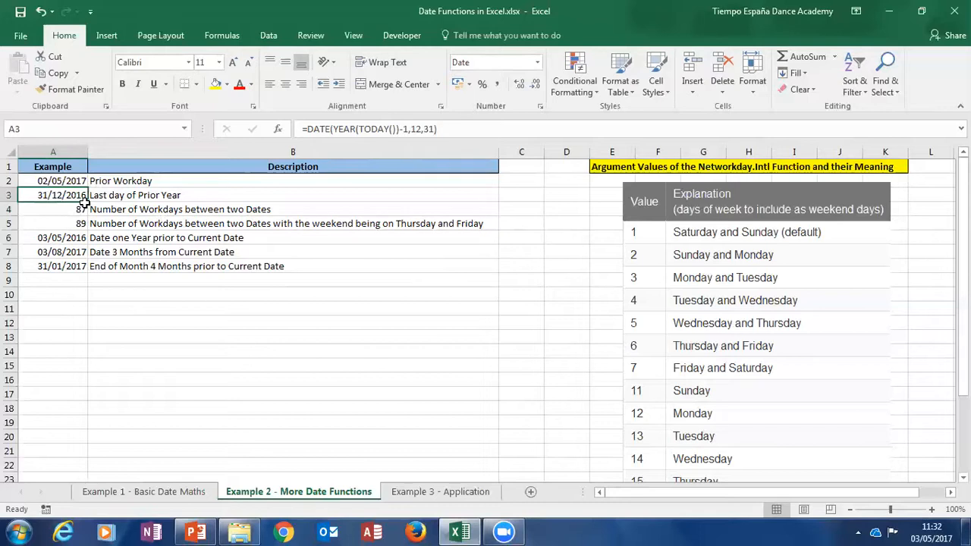
{"action": "left_click", "coordinate": [80, 181]}
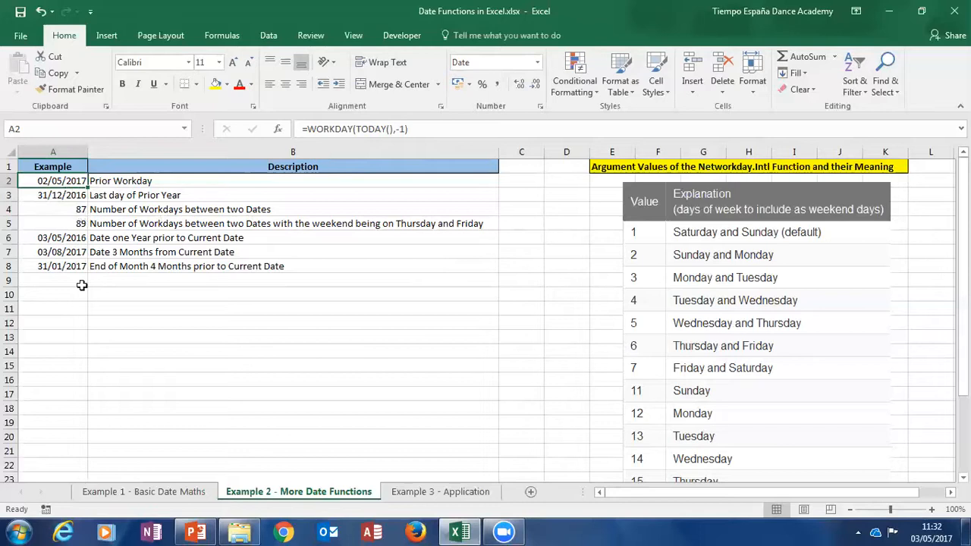
Calculate the calendar days between the two dates in A11 with =A2-A3, and clear the cell.
{"action": "double_click", "coordinate": [72, 311]}
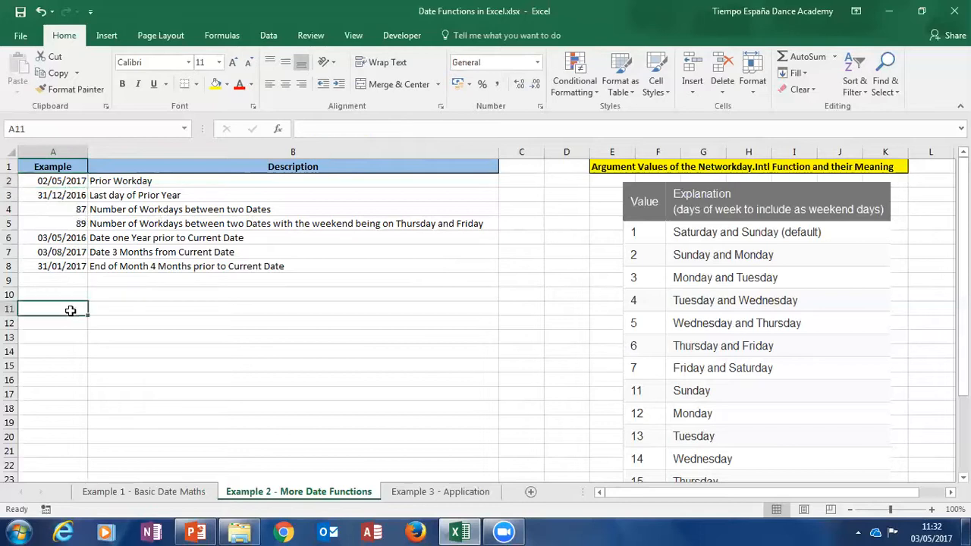
{"action": "type", "text": "="}
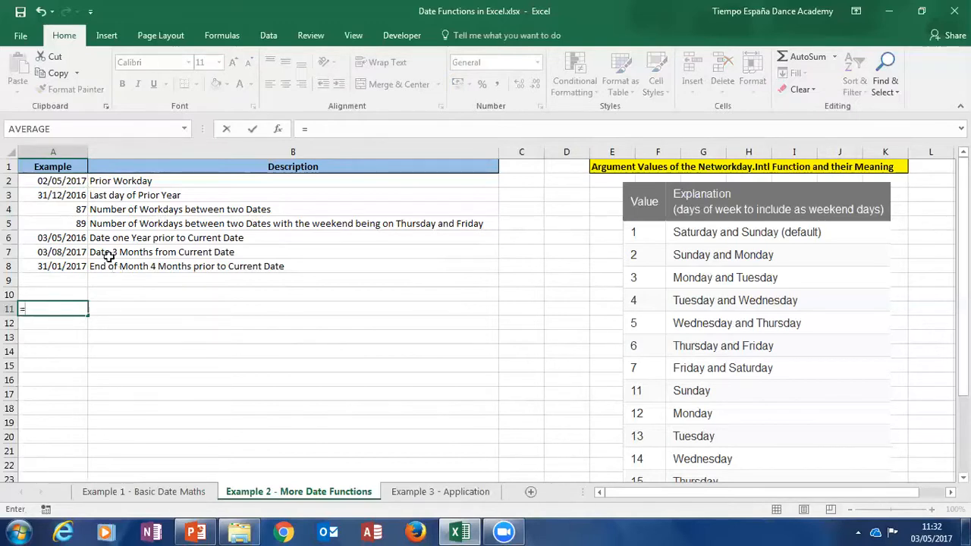
{"action": "left_click", "coordinate": [75, 179]}
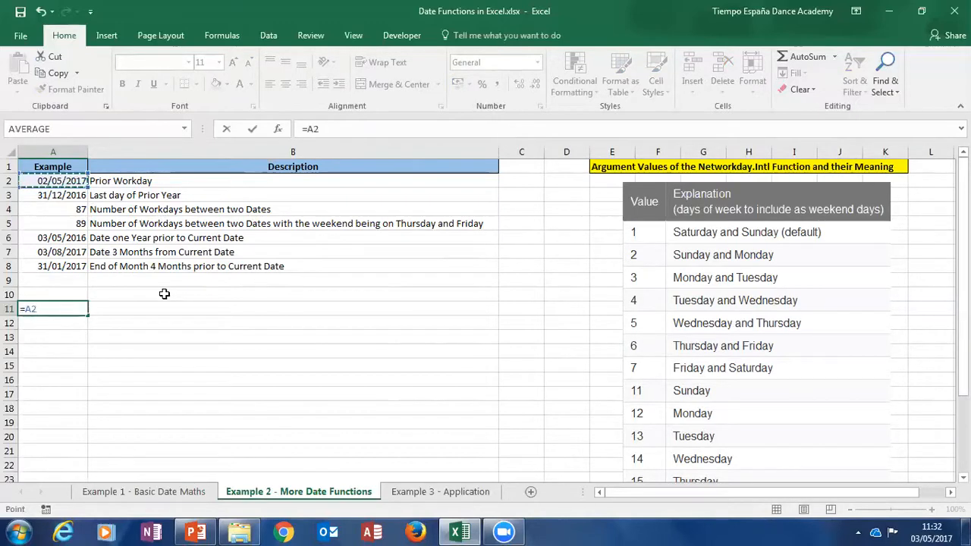
{"action": "type", "text": "-"}
{"action": "left_click", "coordinate": [76, 195]}
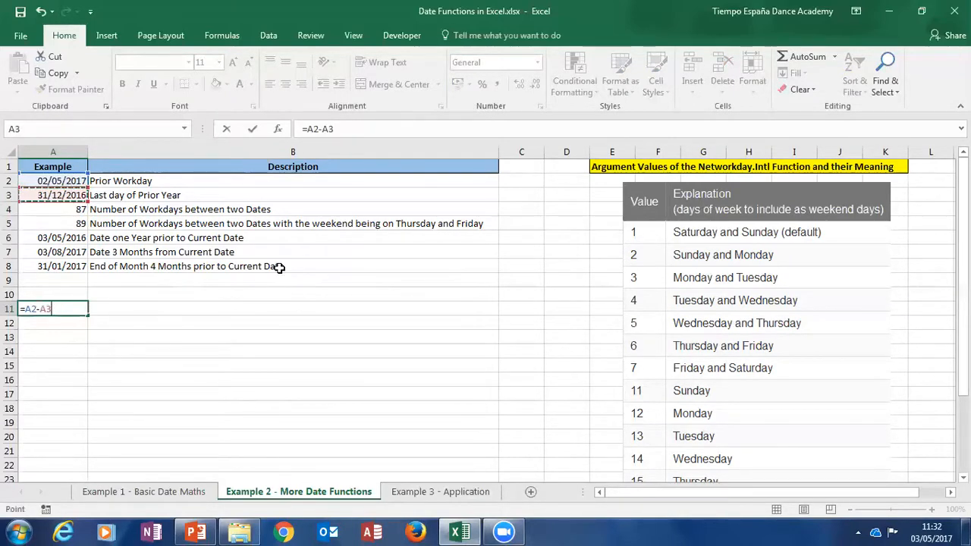
{"action": "key", "text": "ctrl+Return"}
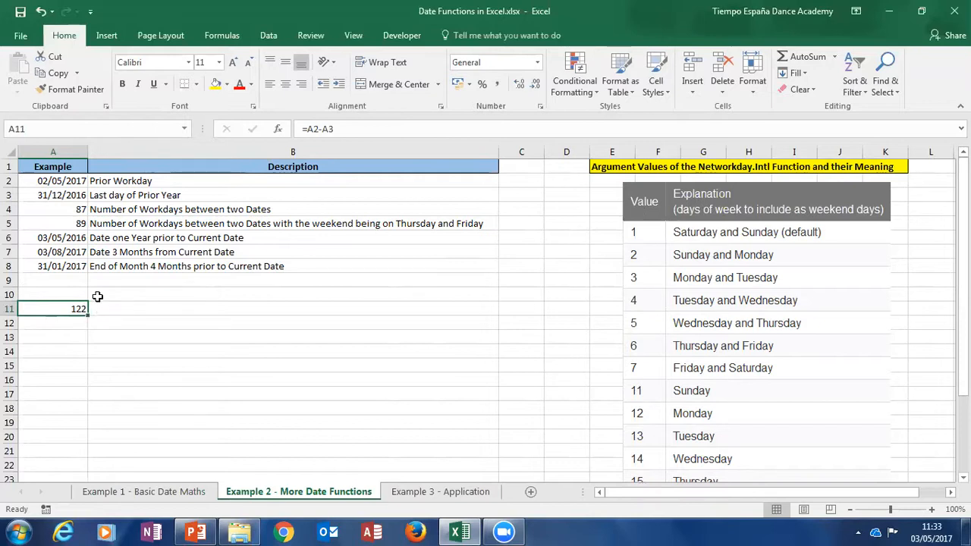
{"action": "key", "text": "Delete"}
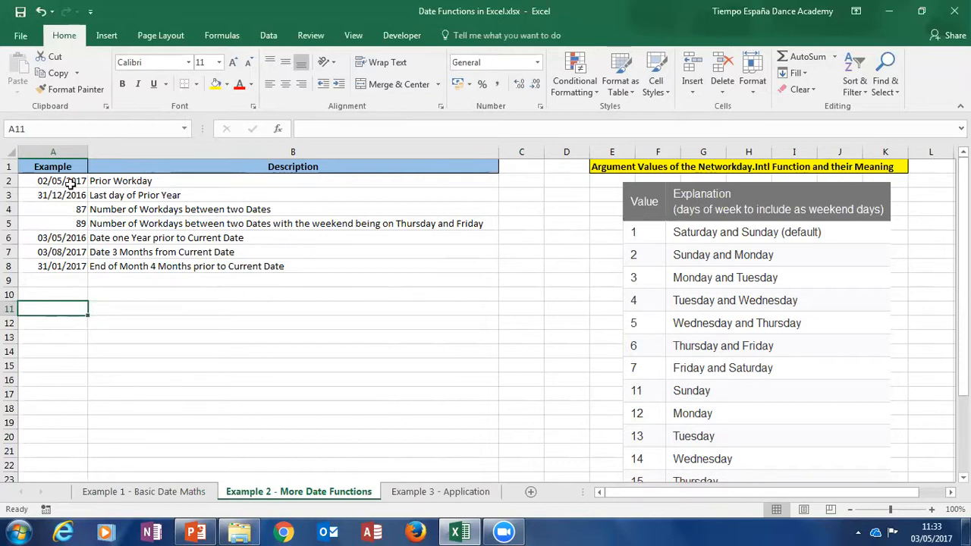
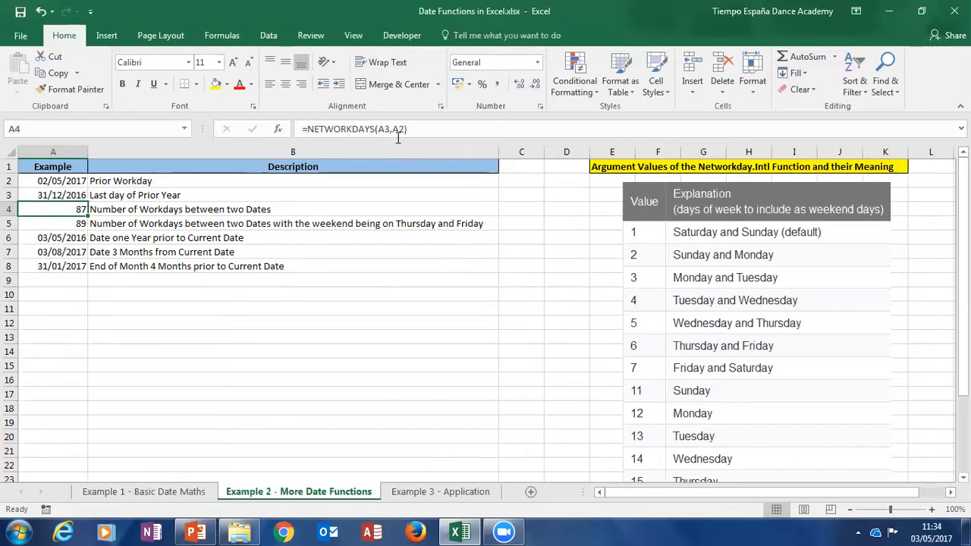
Examine the weekend argument of the NETWORKDAYS.INTL formula in A5 against the table of argument values.
{"action": "key", "text": "Down"}
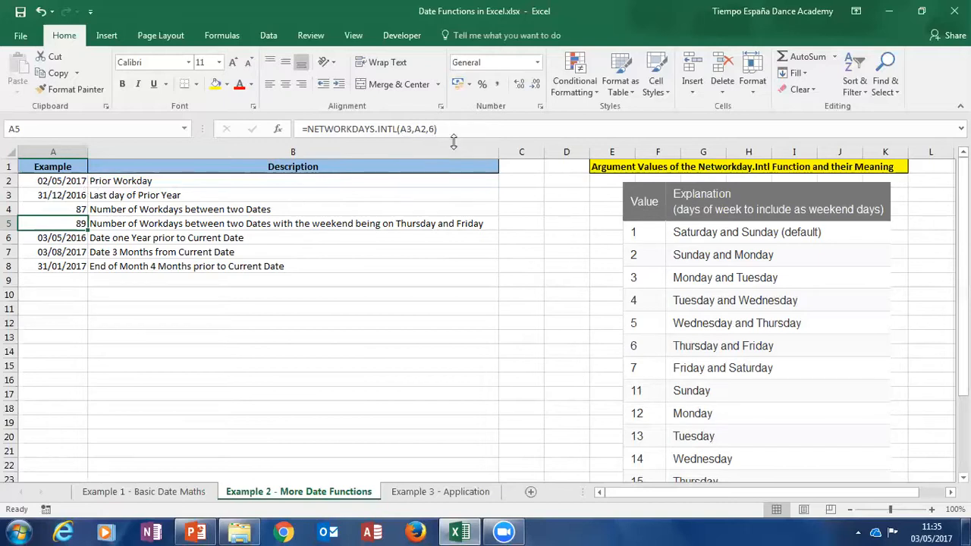
{"action": "key", "text": "F2"}
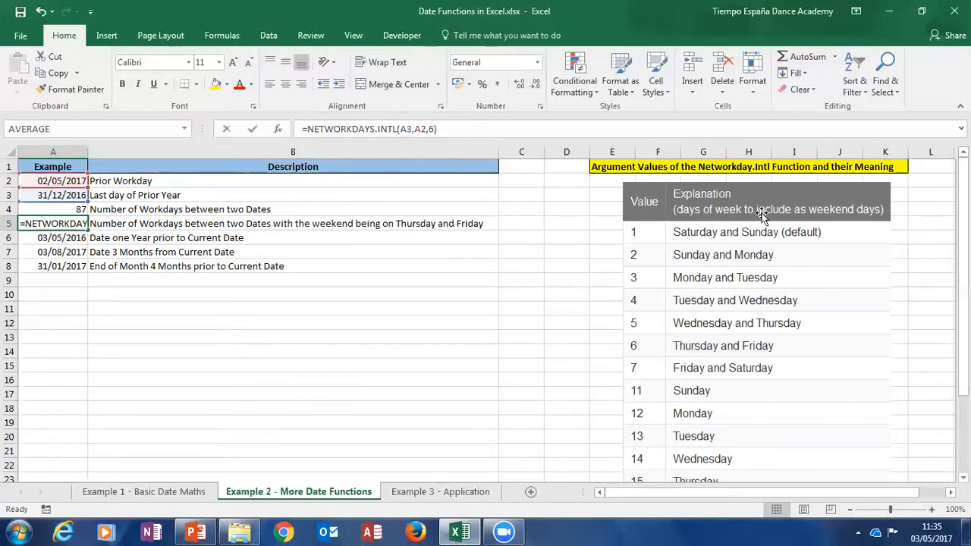
{"action": "key", "text": "Left"}
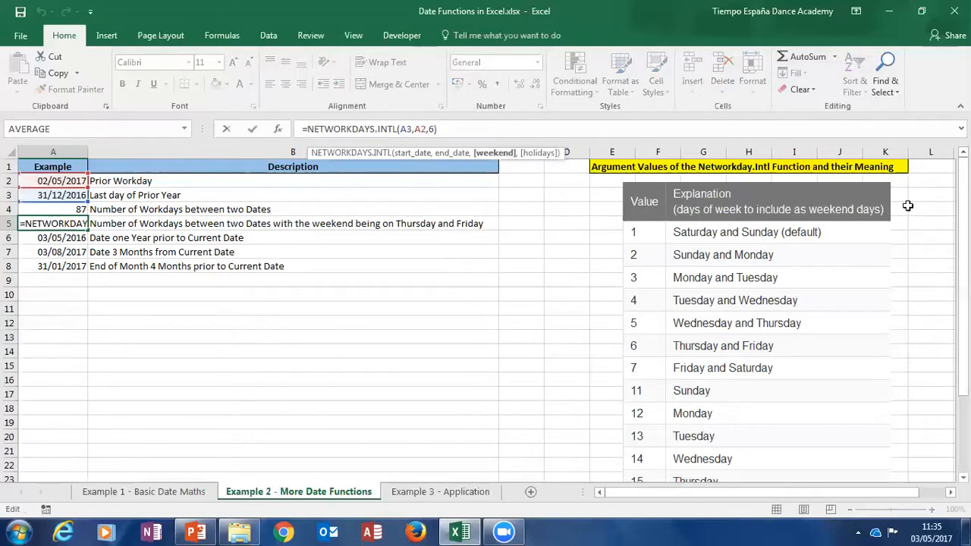
{"action": "key", "text": "Right"}
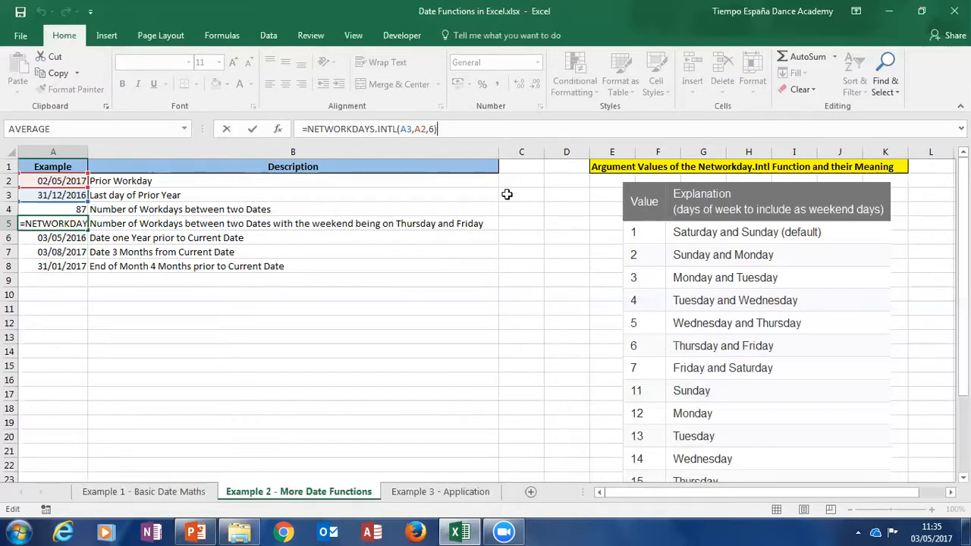
{"action": "key", "text": "Return"}
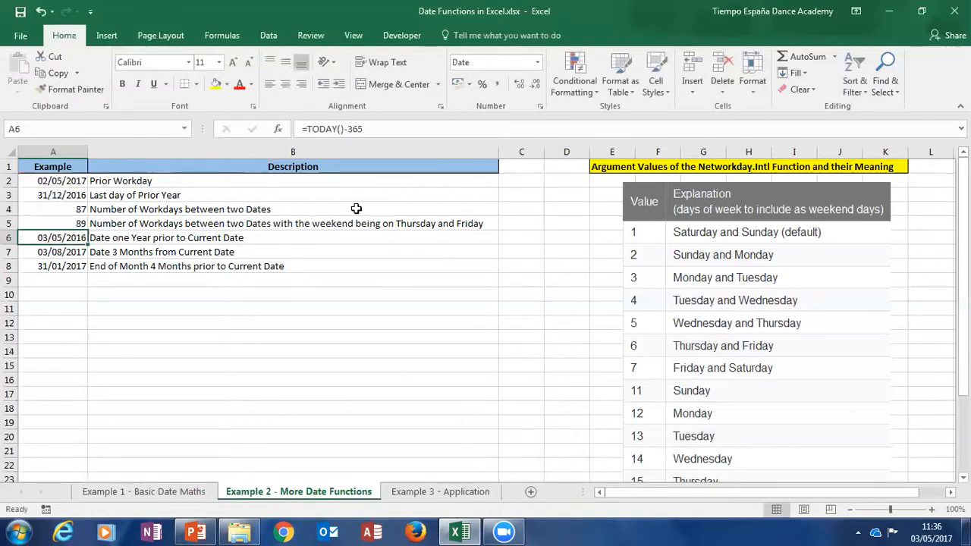
Compare the NETWORKDAYS formula in A4 with the NETWORKDAYS.INTL formula in A5.
{"action": "left_click", "coordinate": [76, 225]}
{"action": "left_click", "coordinate": [53, 210]}
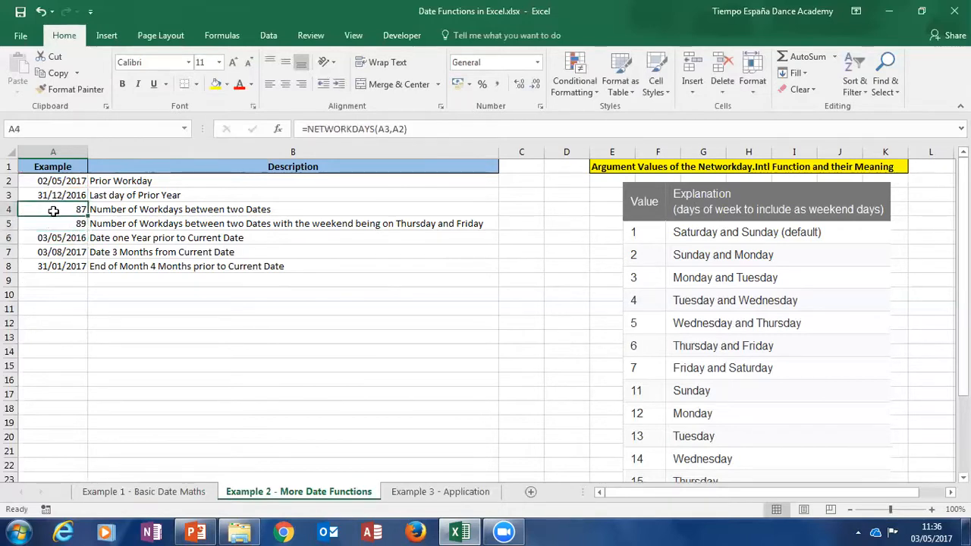
{"action": "left_click", "coordinate": [55, 226]}
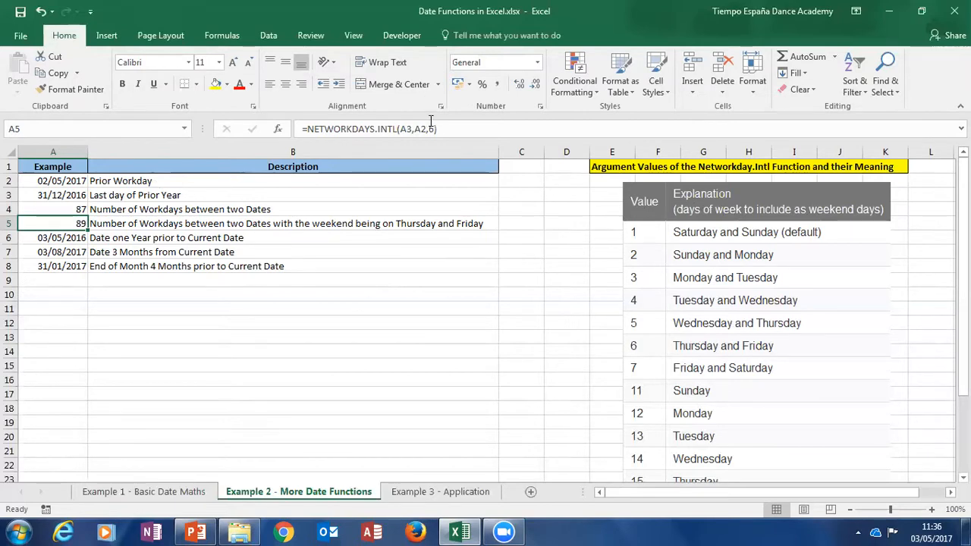
{"action": "key", "text": "Up"}
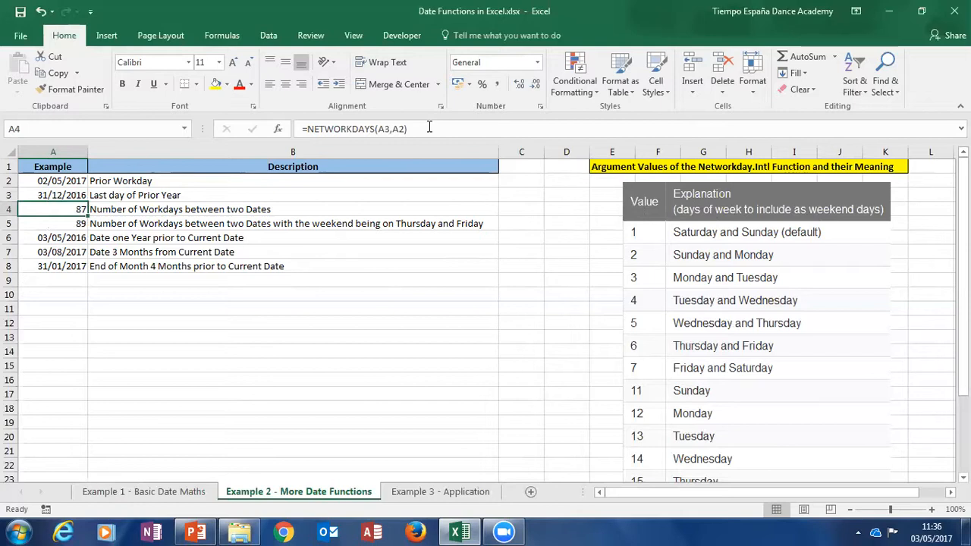
{"action": "left_click", "coordinate": [60, 224]}
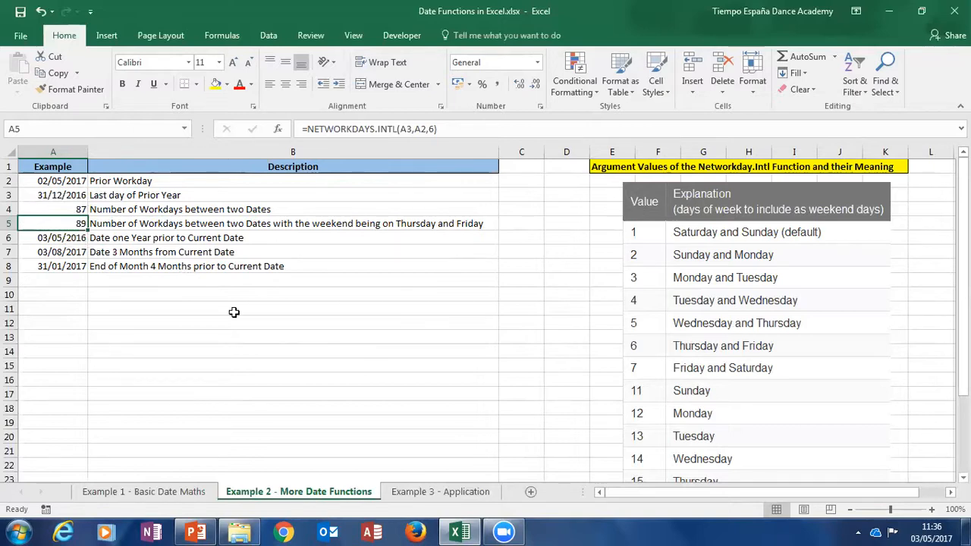
Examine the TODAY()-365 formula in A6 and the start date and months arguments of the EDATE formula in A7.
{"action": "key", "text": "Down"}
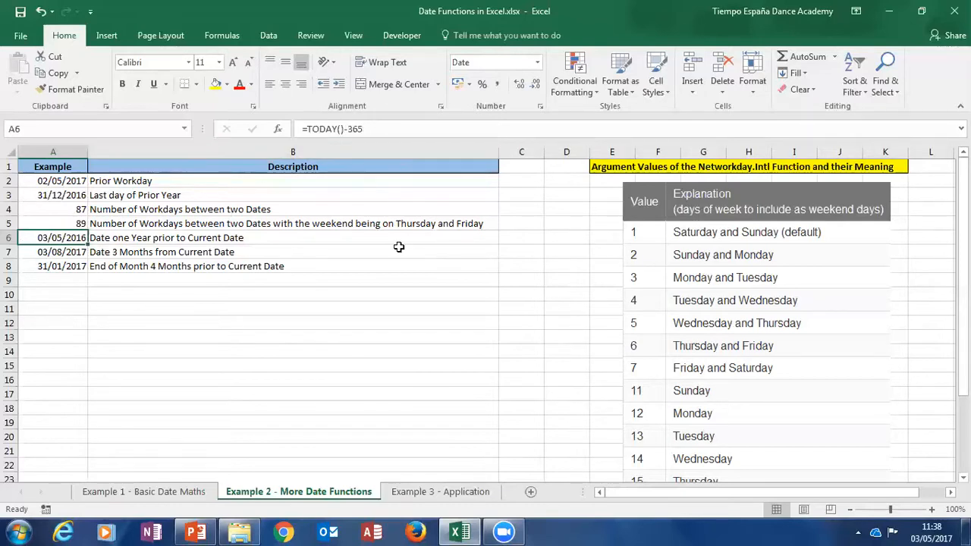
{"action": "key", "text": "Down"}
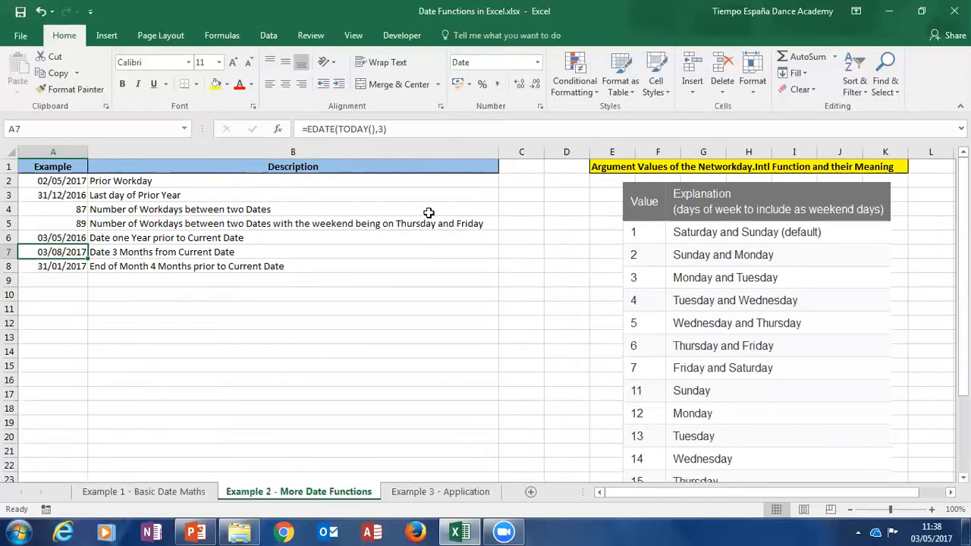
{"action": "left_click_drag", "start_coordinate": [338, 129], "coordinate": [377, 129]}
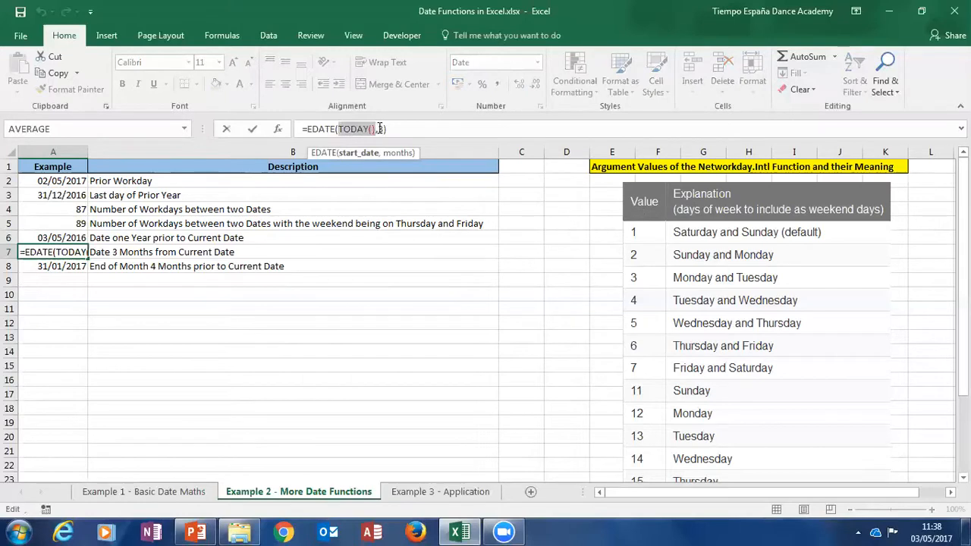
{"action": "left_click", "coordinate": [381, 129]}
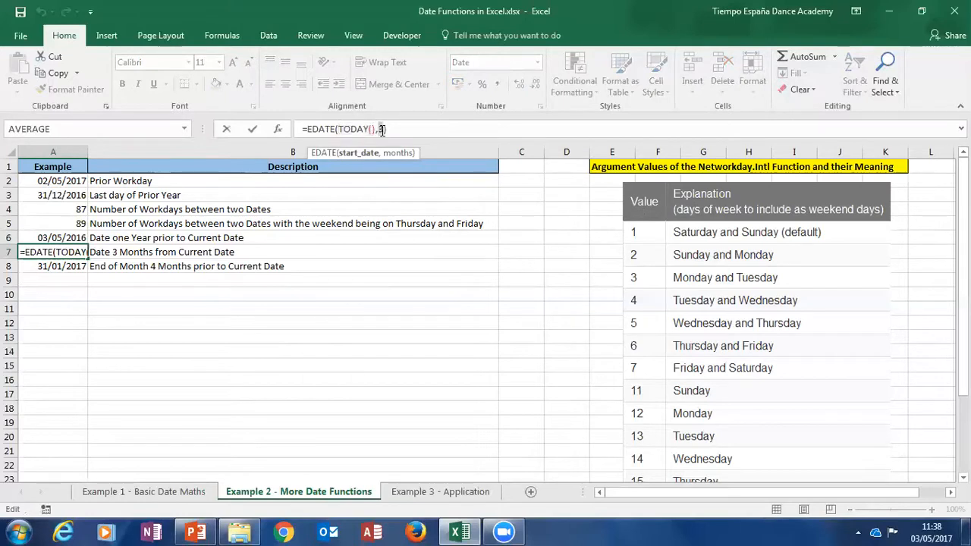
{"action": "left_click_drag", "start_coordinate": [383, 130], "coordinate": [383, 131]}
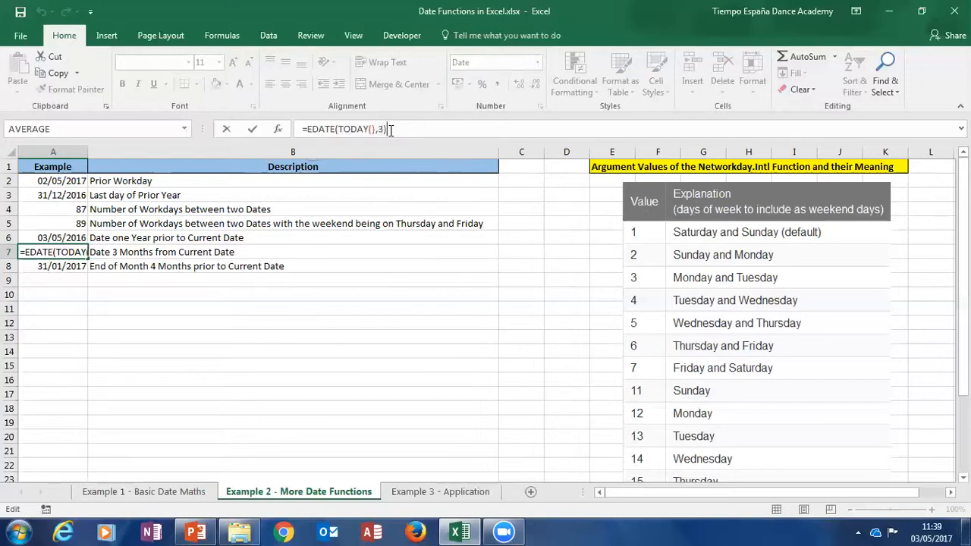
{"action": "key", "text": "Return"}
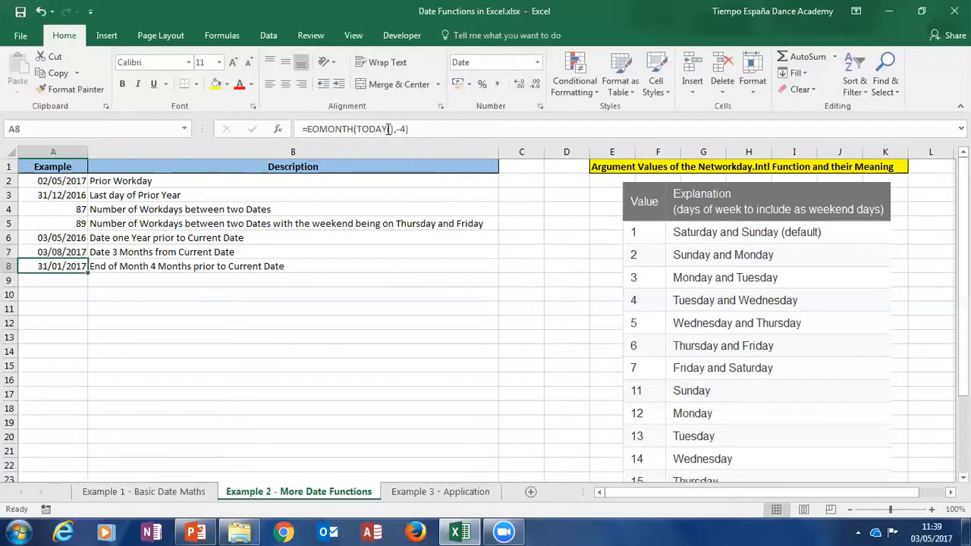
Change the months argument of the EDATE formula in A7 to -1 and check the resulting date against today's date.
{"action": "left_click", "coordinate": [64, 252]}
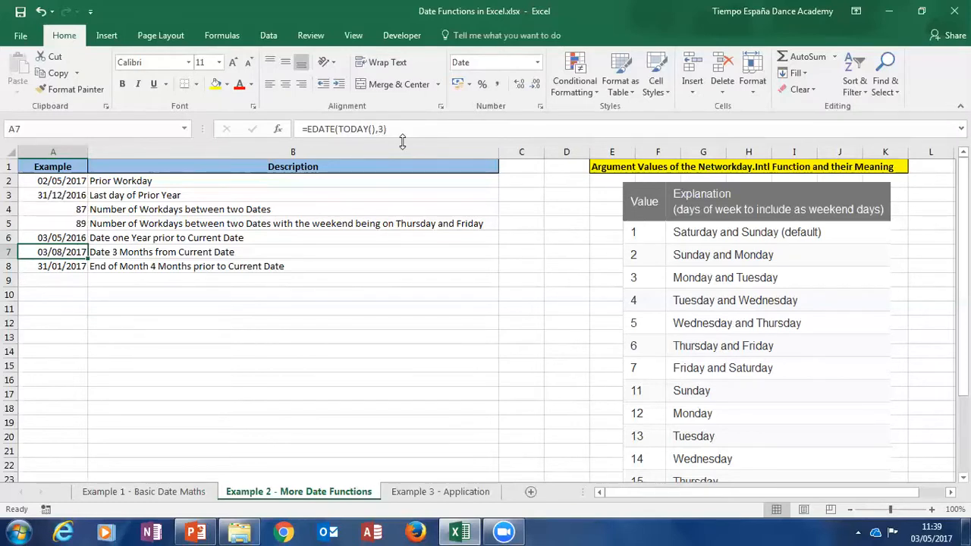
{"action": "left_click", "coordinate": [362, 131]}
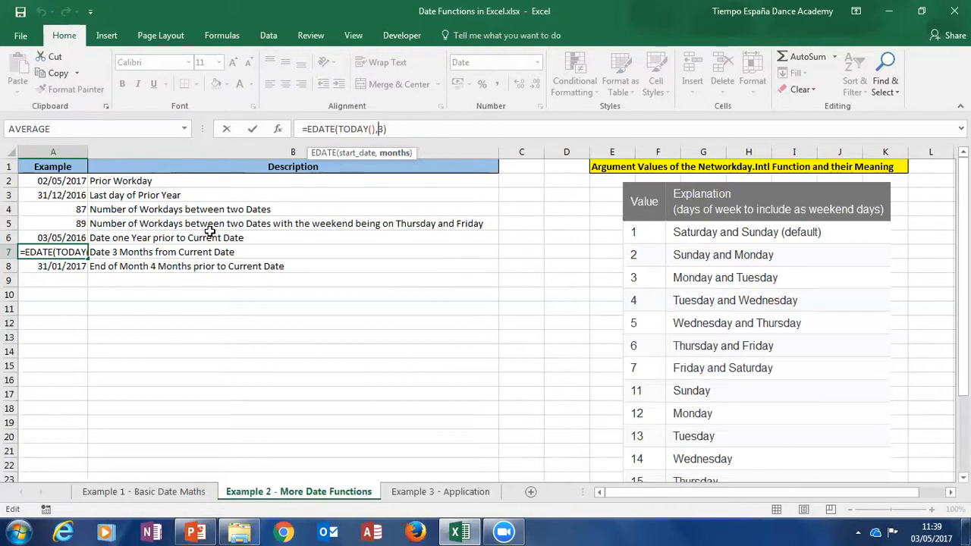
{"action": "left_click", "coordinate": [384, 129]}
{"action": "key", "text": "BackSpace"}
{"action": "type", "text": "-1"}
{"action": "key", "text": "Return"}
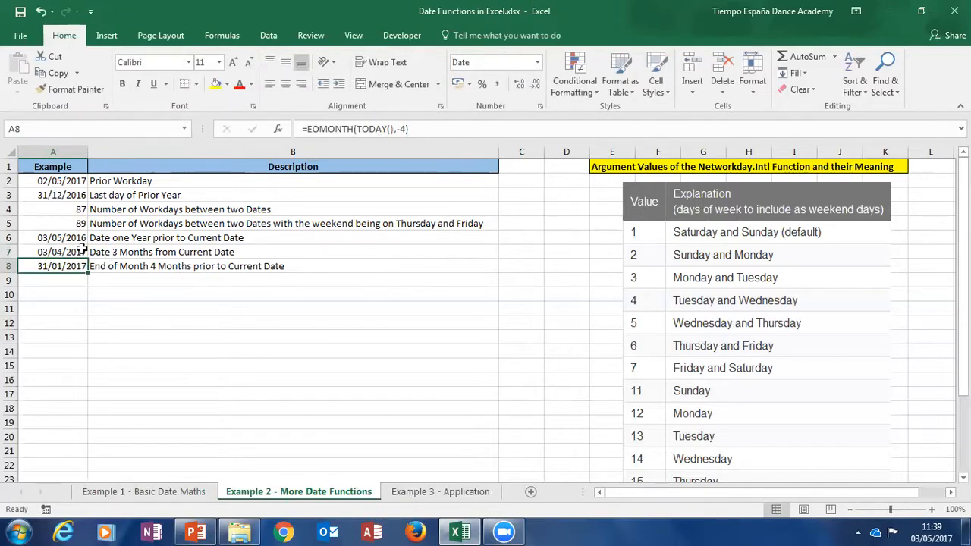
{"action": "left_click", "coordinate": [78, 249]}
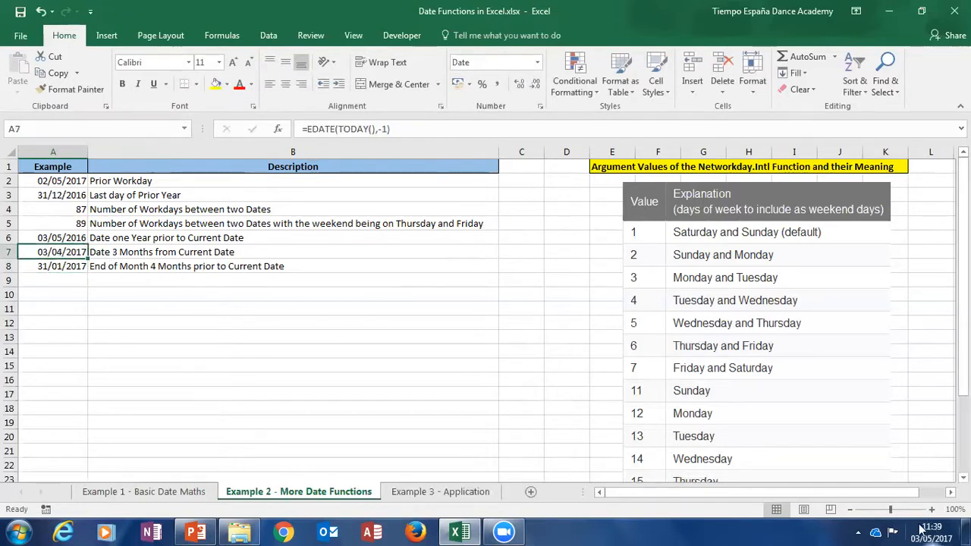
{"action": "mouse_move", "coordinate": [920, 529]}
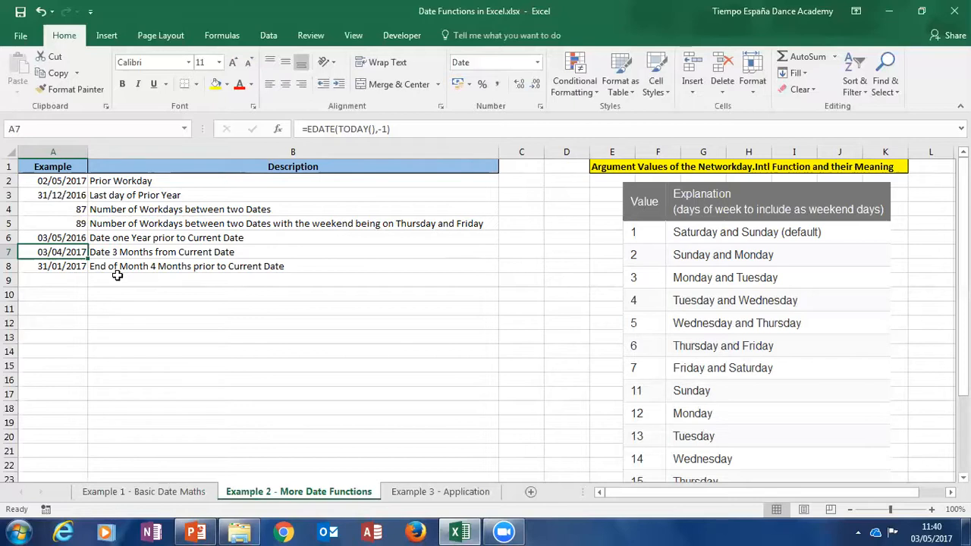
Examine the EOMONTH formula in A8, focusing on its months argument.
{"action": "left_click", "coordinate": [79, 265]}
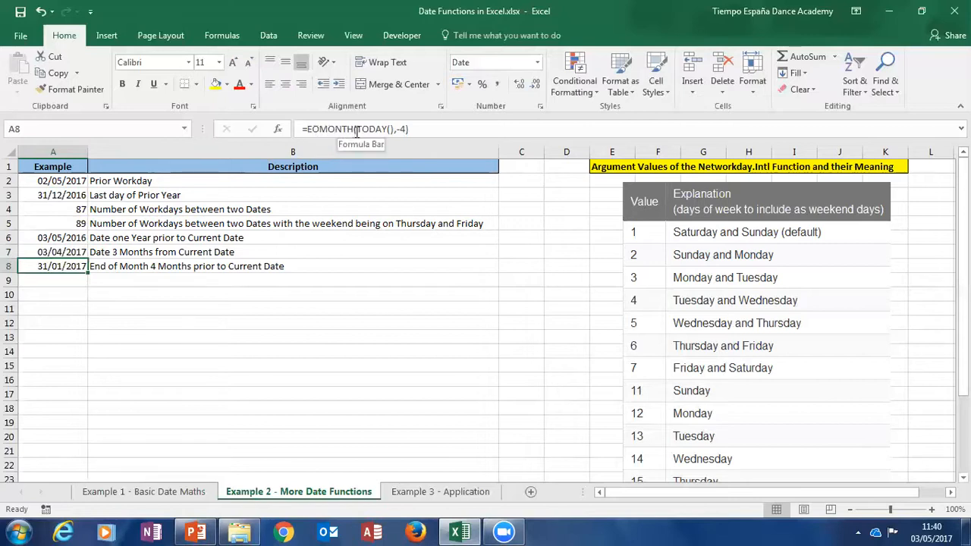
{"action": "left_click", "coordinate": [399, 129]}
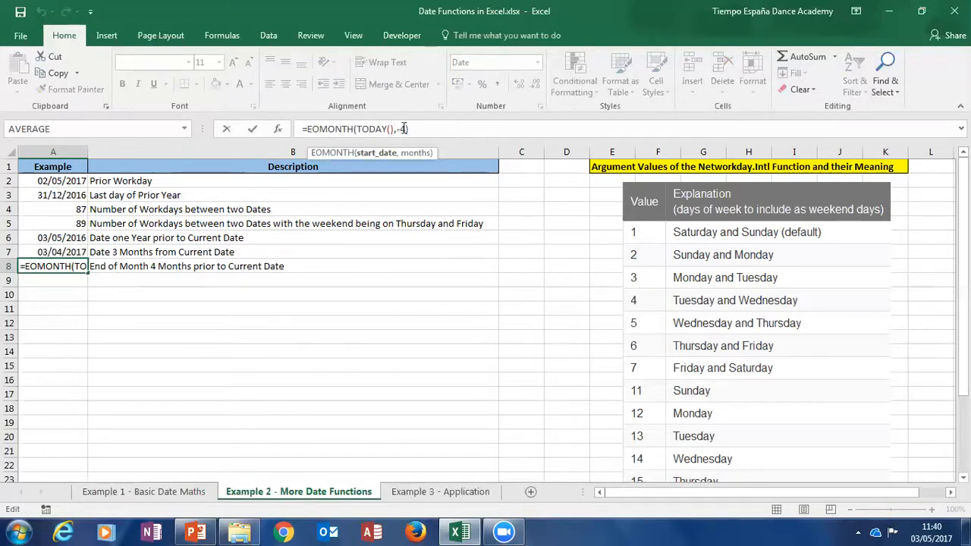
{"action": "left_click", "coordinate": [404, 128]}
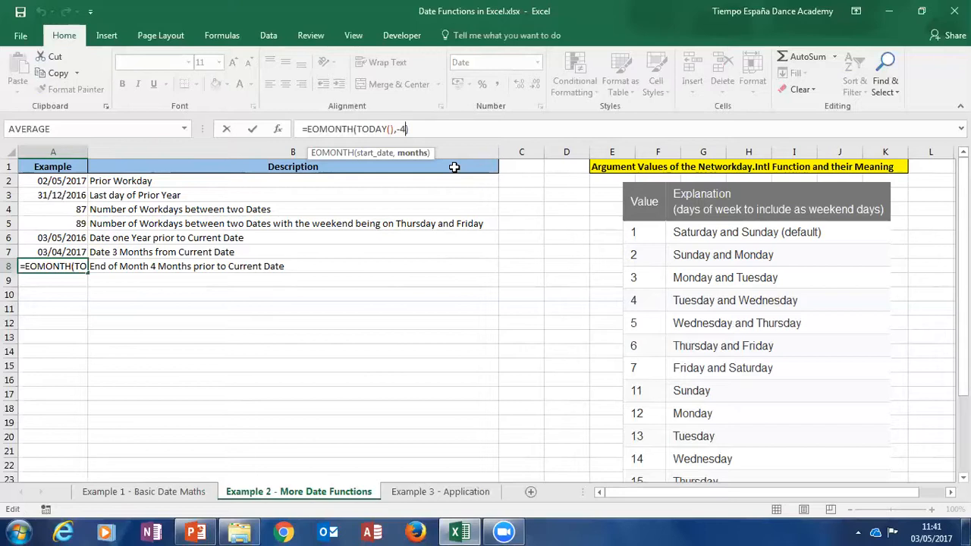
{"action": "key", "text": "Return"}
{"action": "key", "text": "Up"}
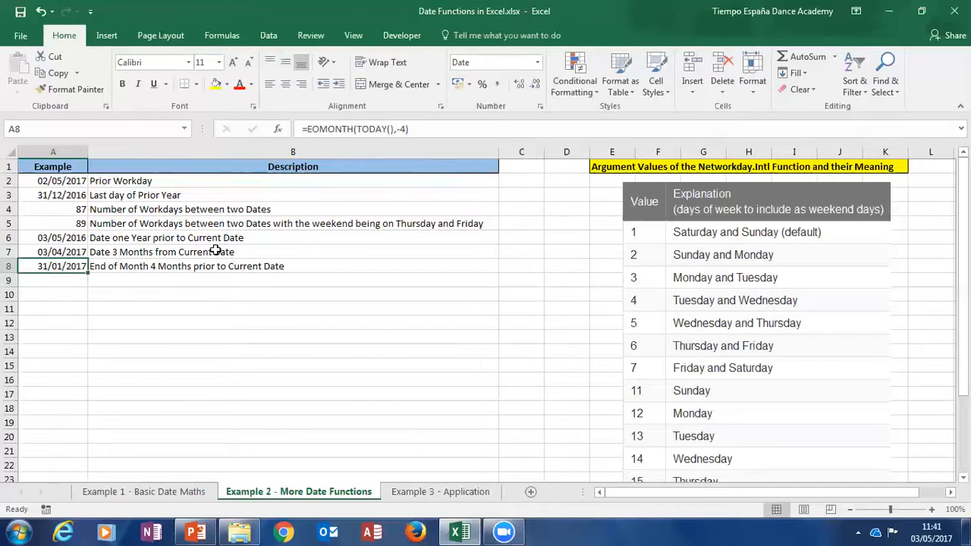
{"action": "double_click", "coordinate": [72, 266]}
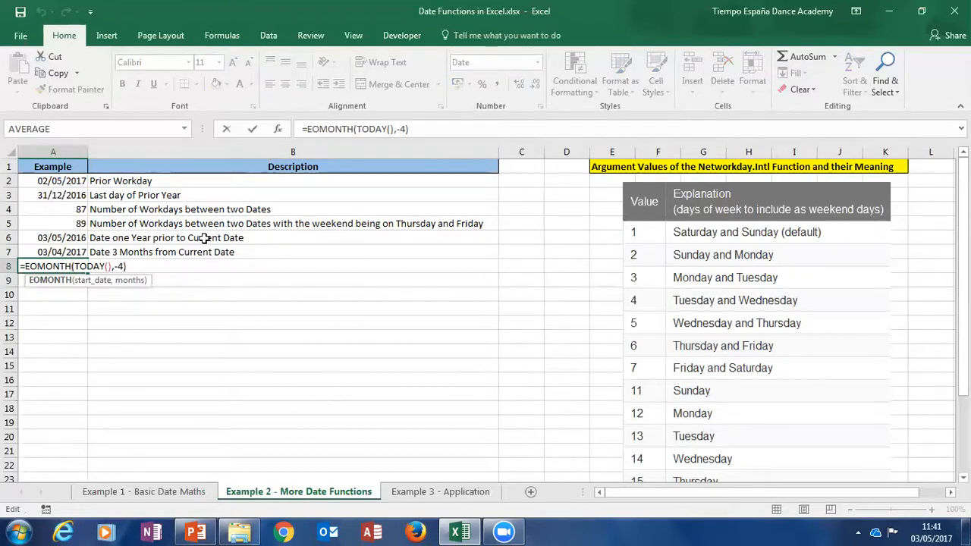
{"action": "key", "text": "Return"}
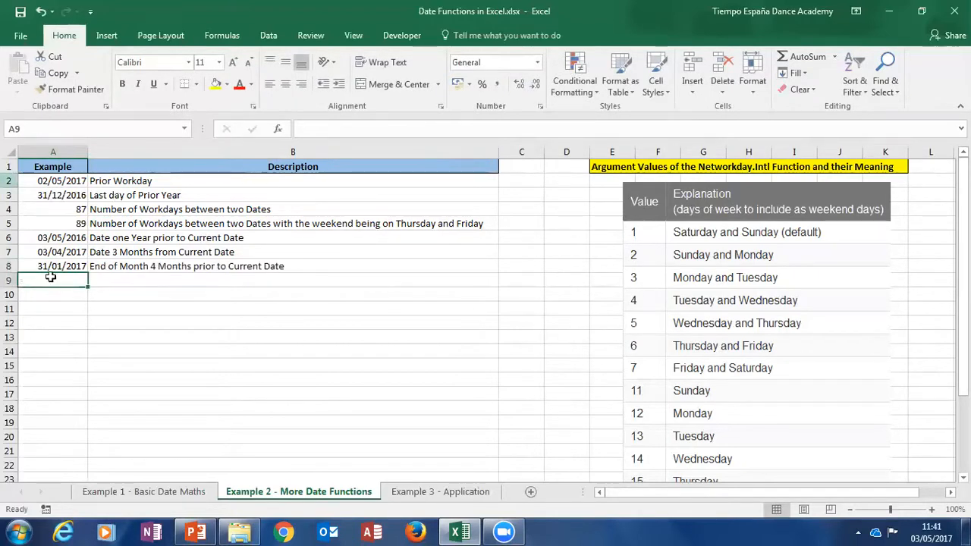
{"action": "left_click", "coordinate": [80, 265]}
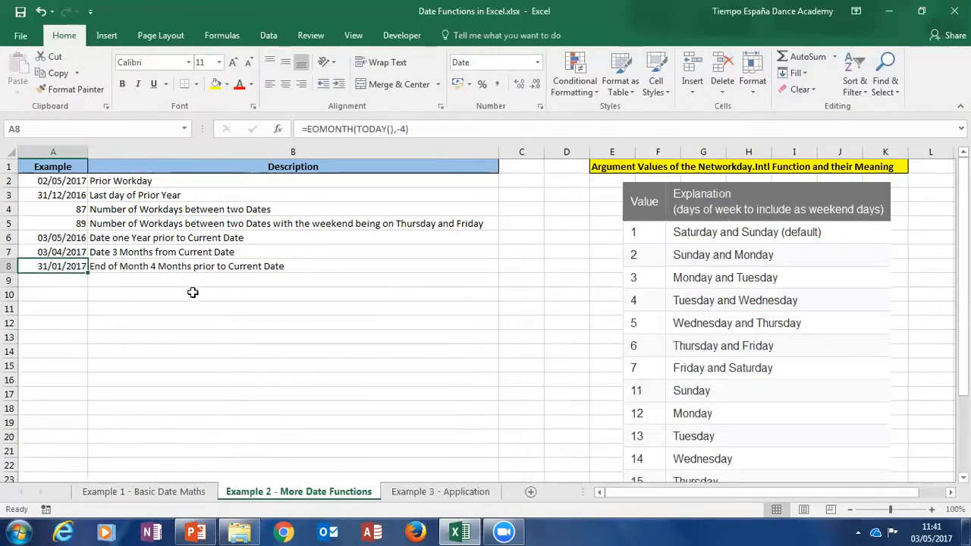
Set the months argument of the EOMONTH formula in A8 to -1.
{"action": "left_click", "coordinate": [402, 128]}
{"action": "key", "text": "BackSpace"}
{"action": "type", "text": "1"}
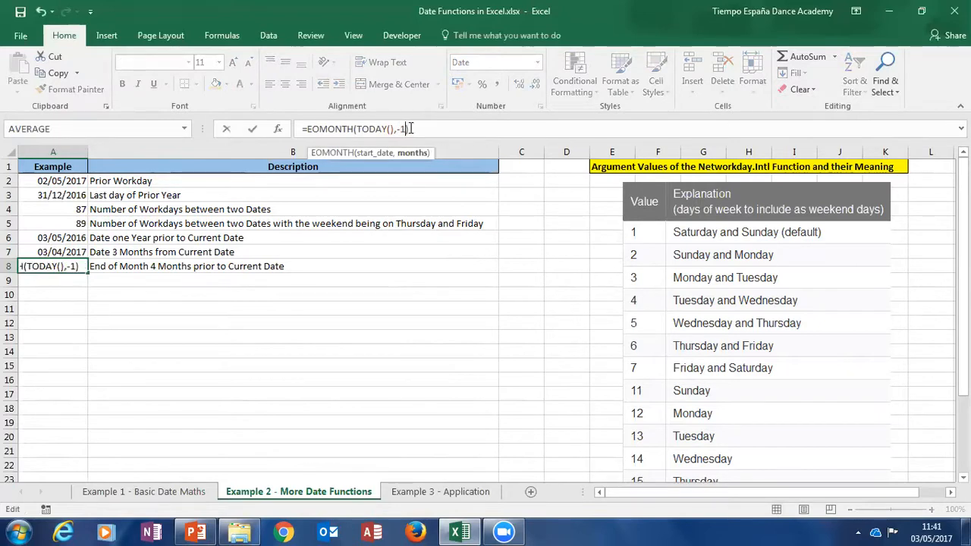
{"action": "key", "text": "Return"}
{"action": "key", "text": "Up"}
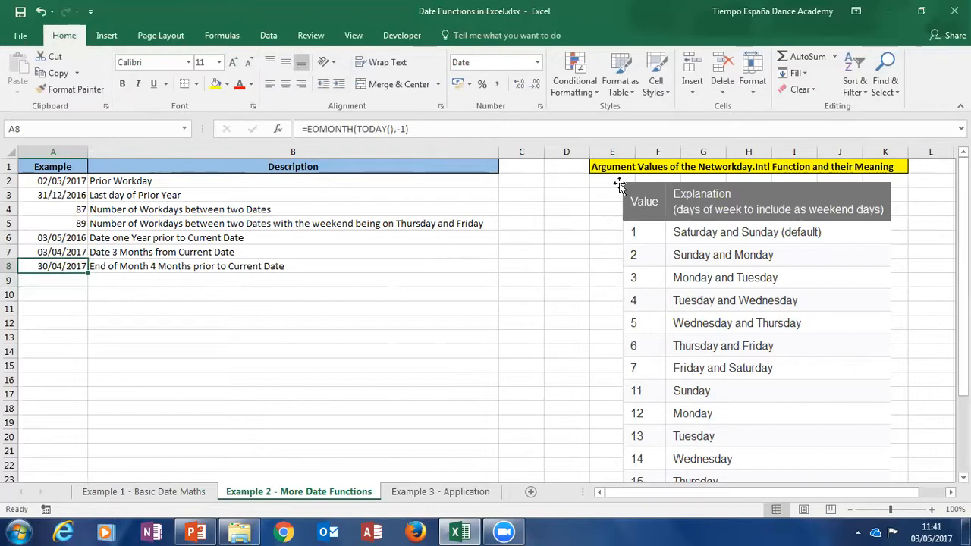
Change the months argument of A8's EOMONTH formula to -2.
{"action": "key", "text": "F2"}
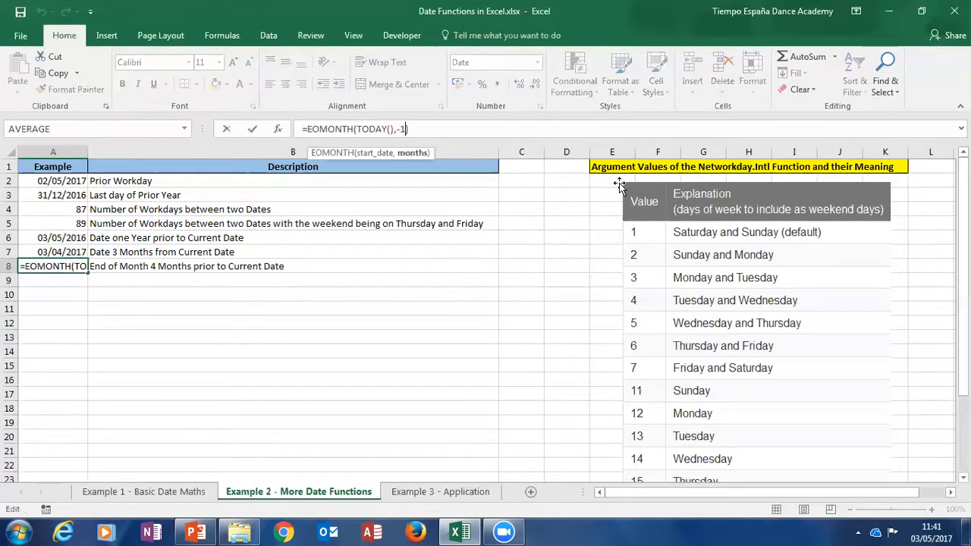
{"action": "key", "text": "BackSpace"}
{"action": "type", "text": "2"}
{"action": "key", "text": "Return"}
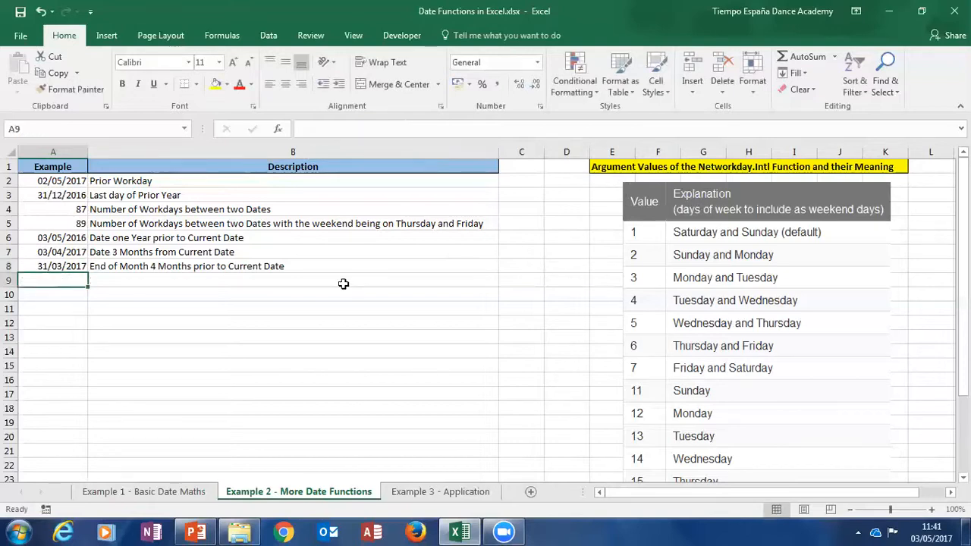
Remove the minus sign from the months argument in A8 so the formula reads =EOMONTH(TODAY(),2).
{"action": "left_click", "coordinate": [79, 266]}
{"action": "left_click", "coordinate": [405, 130]}
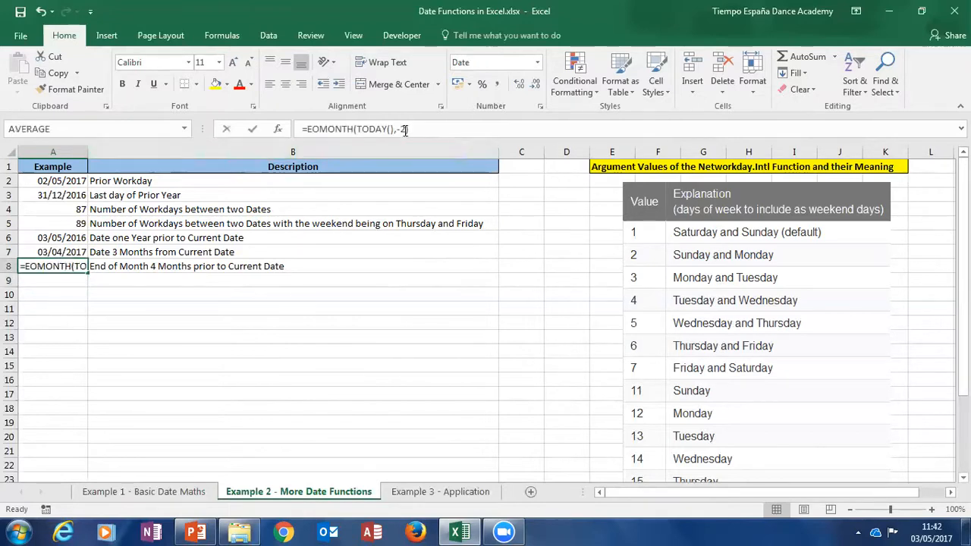
{"action": "key", "text": "BackSpace"}
{"action": "key", "text": "Return"}
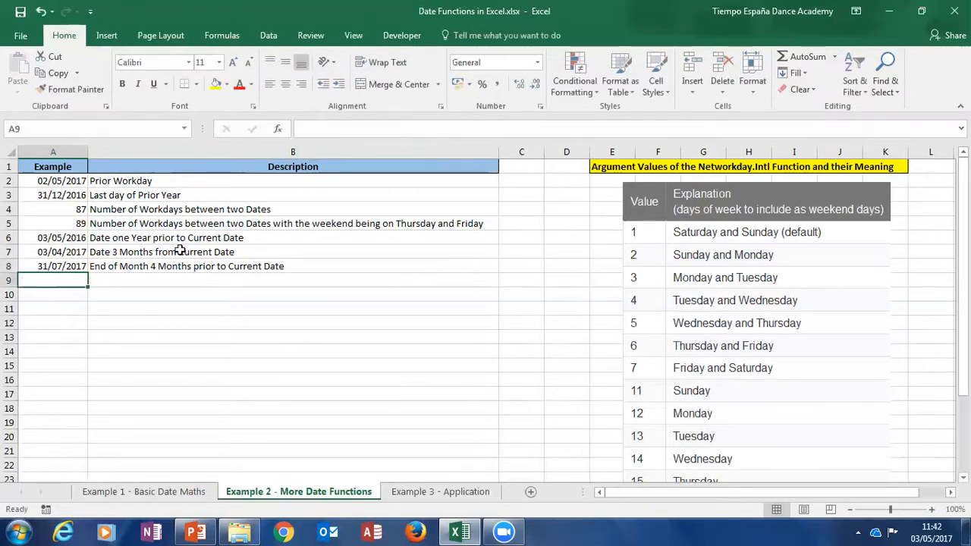
Make the months argument in A8 negative again so the formula reads =EOMONTH(TODAY(),-2).
{"action": "left_click", "coordinate": [79, 266]}
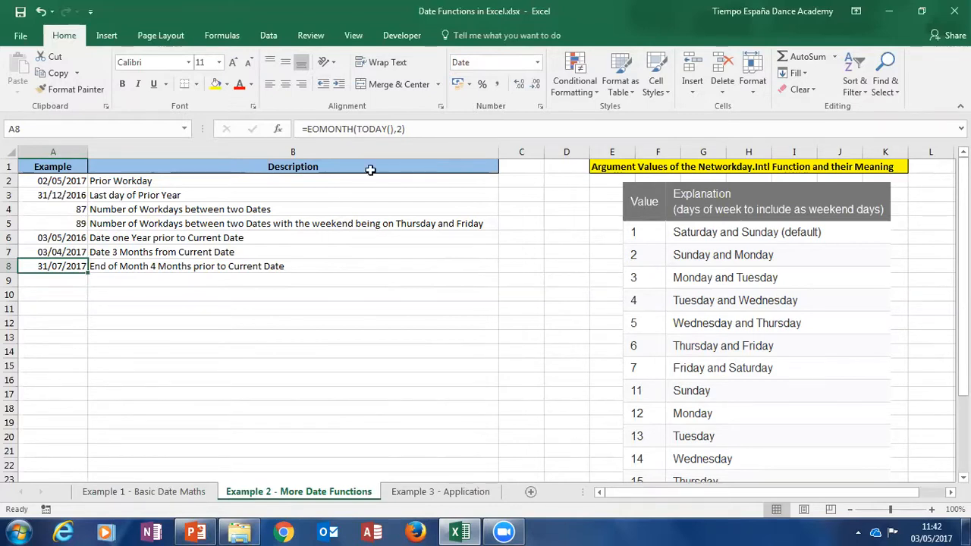
{"action": "left_click", "coordinate": [402, 129]}
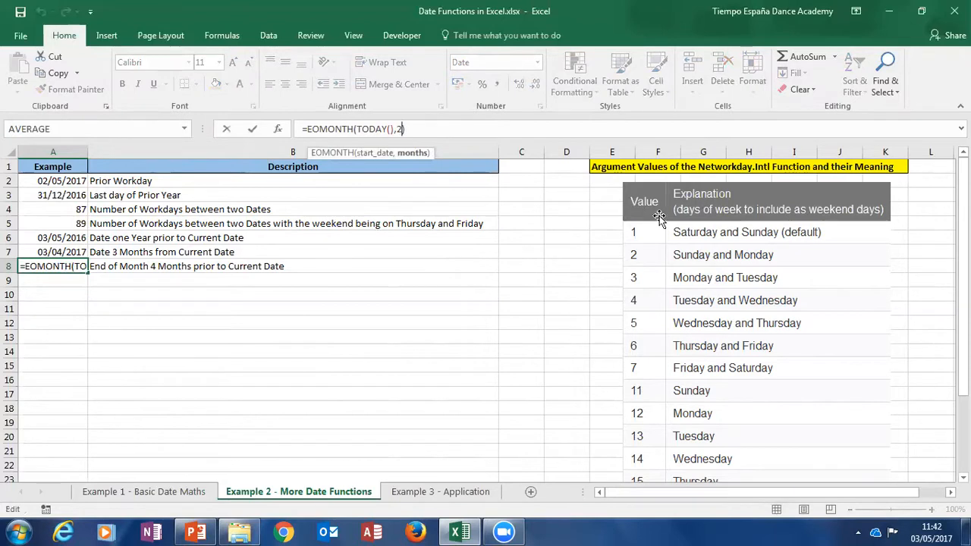
{"action": "key", "text": "BackSpace"}
{"action": "type", "text": "-2"}
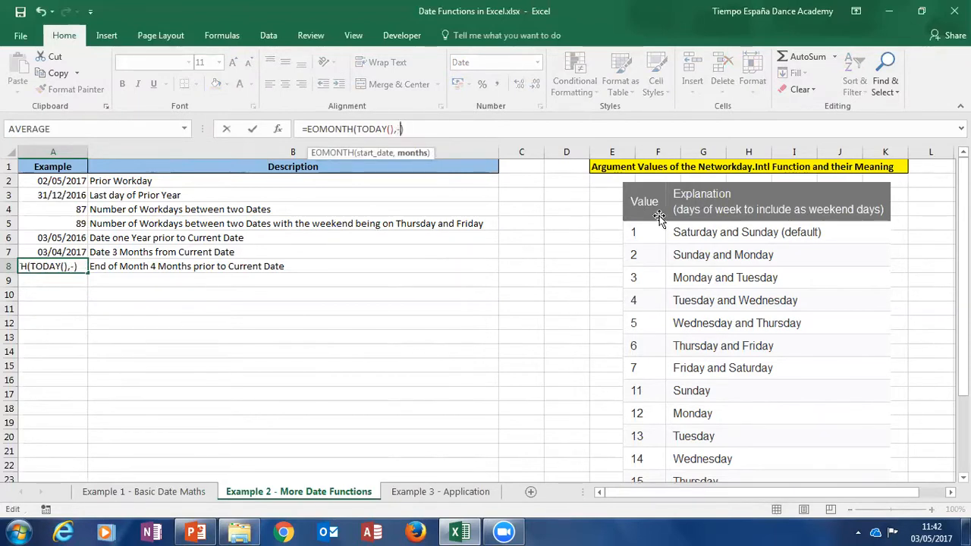
{"action": "key", "text": "Return"}
{"action": "key", "text": "Up"}
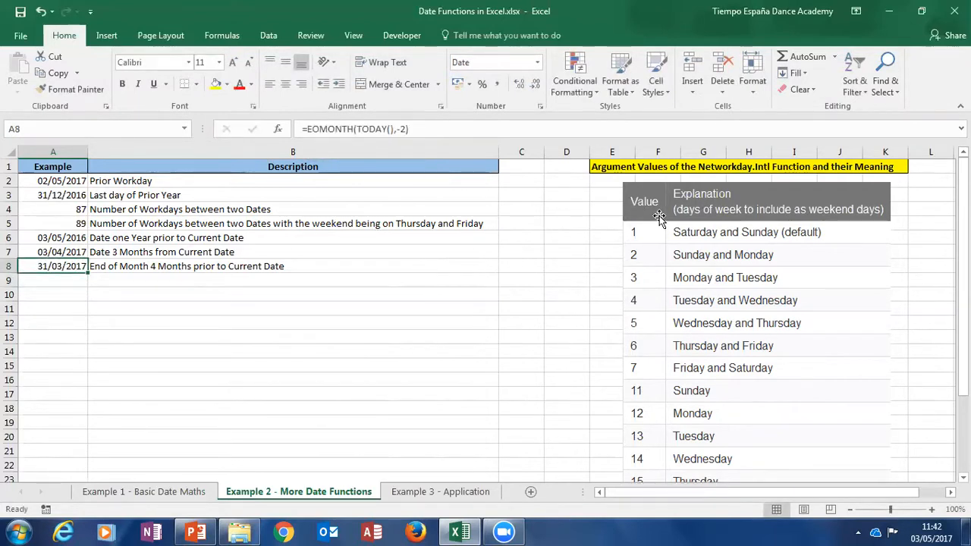
Set the months argument in A8 to -3 so the formula reads =EOMONTH(TODAY(),-3).
{"action": "key", "text": "F2"}
{"action": "key", "text": "Left"}
{"action": "key", "text": "Left"}
{"action": "key", "text": "BackSpace"}
{"action": "type", "text": "1"}
{"action": "key", "text": "BackSpace"}
{"action": "type", "text": "-"}
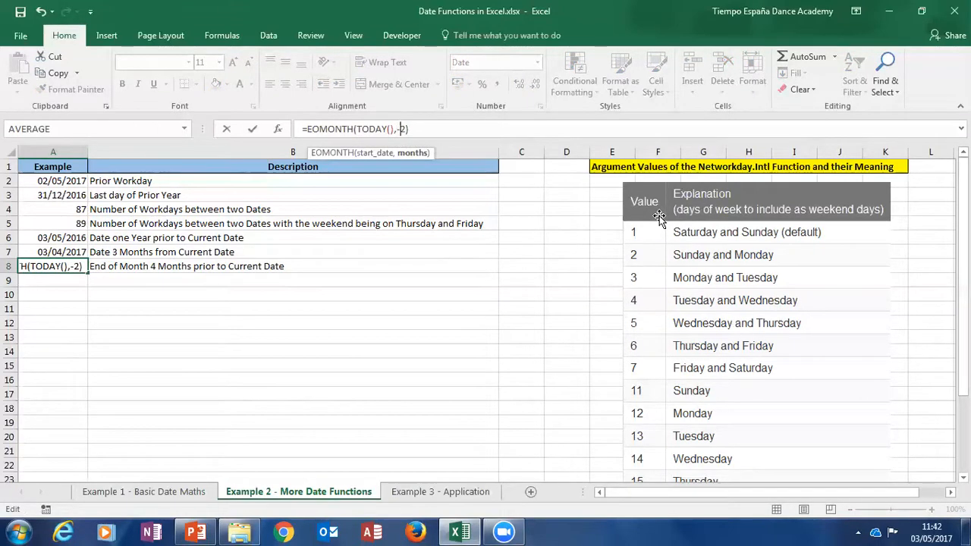
{"action": "key", "text": "Right"}
{"action": "key", "text": "BackSpace"}
{"action": "type", "text": "3"}
{"action": "key", "text": "Return"}
{"action": "key", "text": "Up"}
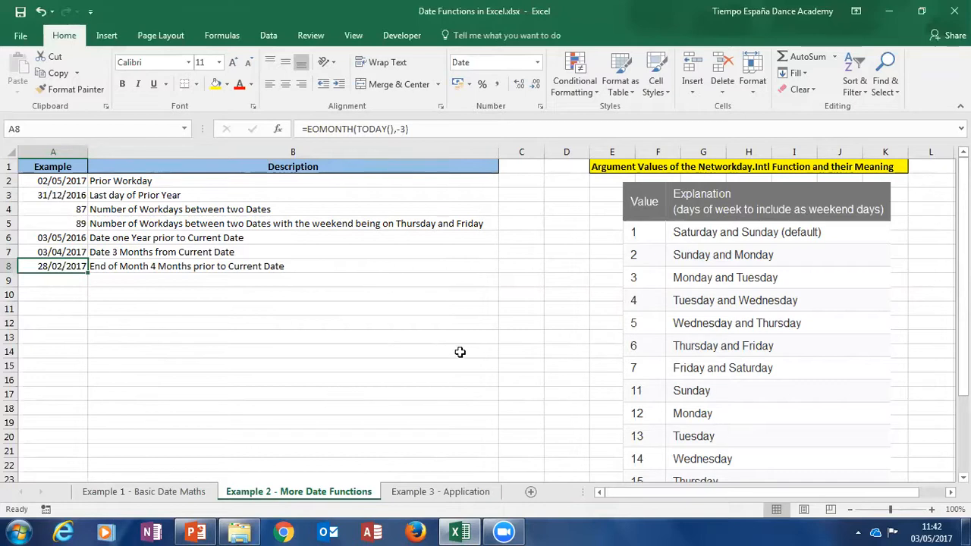
Open the Example 3 - Application sheet and examine the year, month and day arguments of the DATE formula in A2.
{"action": "left_click", "coordinate": [449, 492]}
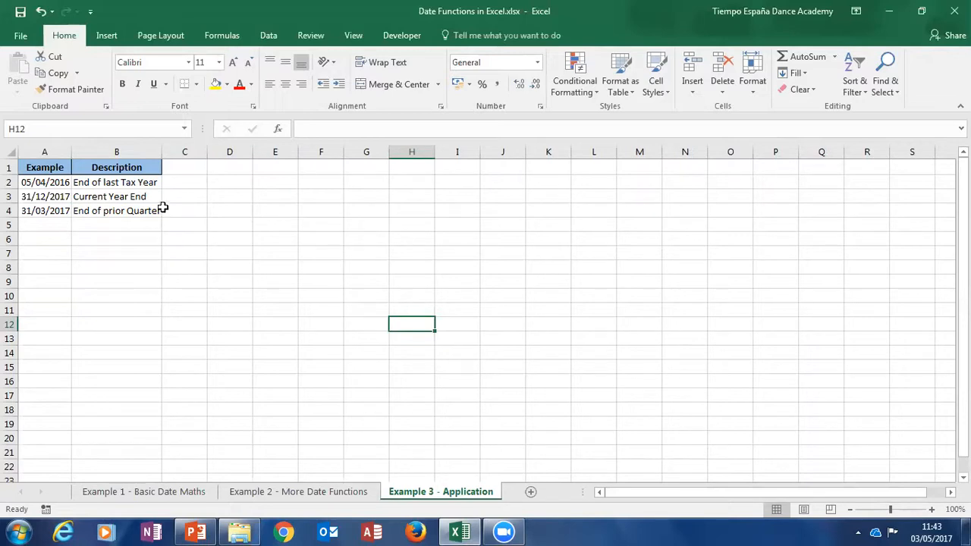
{"action": "left_click", "coordinate": [65, 182]}
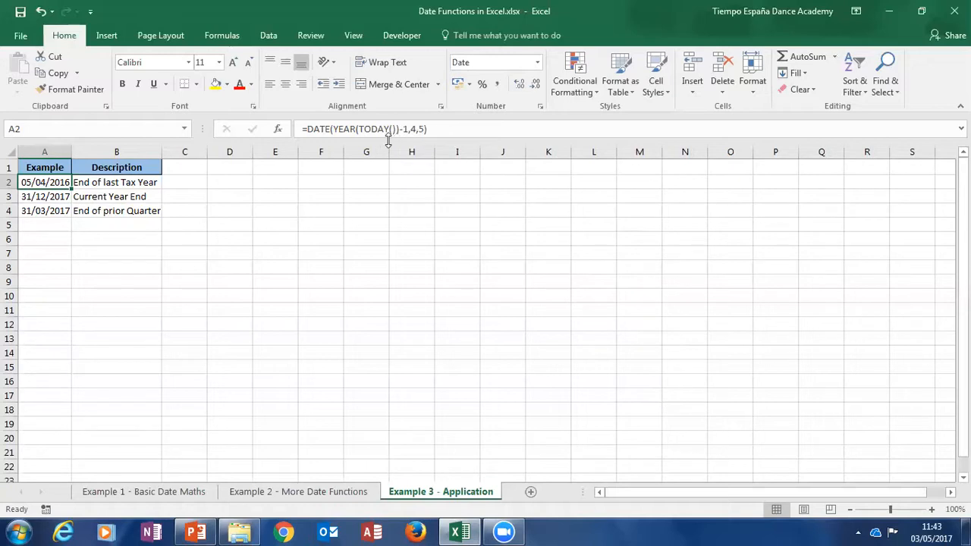
{"action": "left_click", "coordinate": [331, 129]}
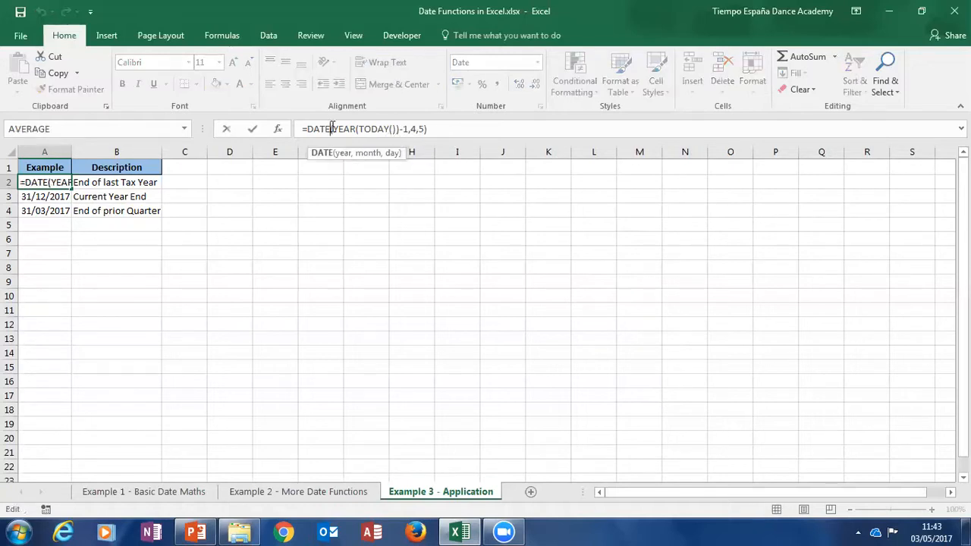
{"action": "double_click", "coordinate": [421, 129]}
{"action": "double_click", "coordinate": [413, 129]}
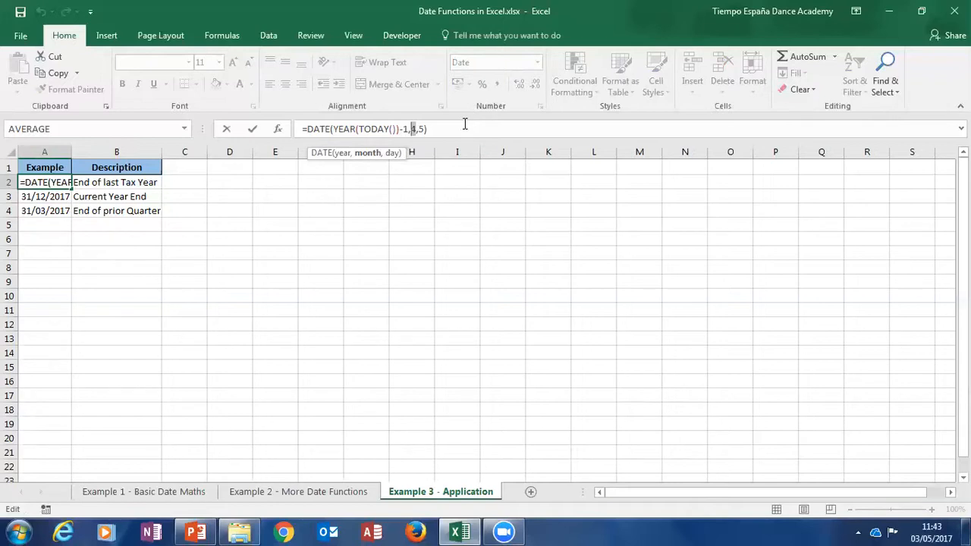
{"action": "left_click_drag", "start_coordinate": [410, 129], "coordinate": [416, 129]}
{"action": "left_click", "coordinate": [411, 129]}
{"action": "double_click", "coordinate": [388, 131]}
{"action": "key", "text": "shift+Left"}
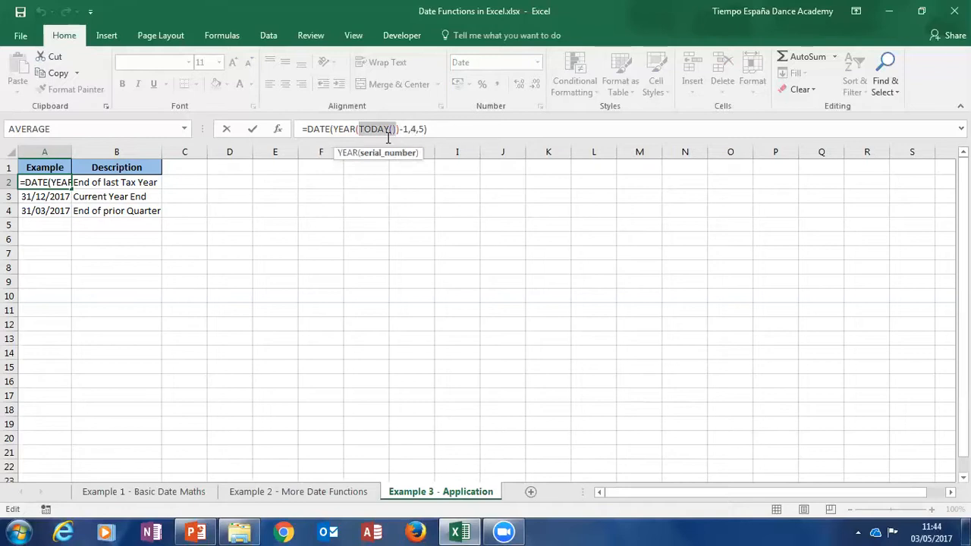
{"action": "left_click_drag", "start_coordinate": [399, 131], "coordinate": [356, 133]}
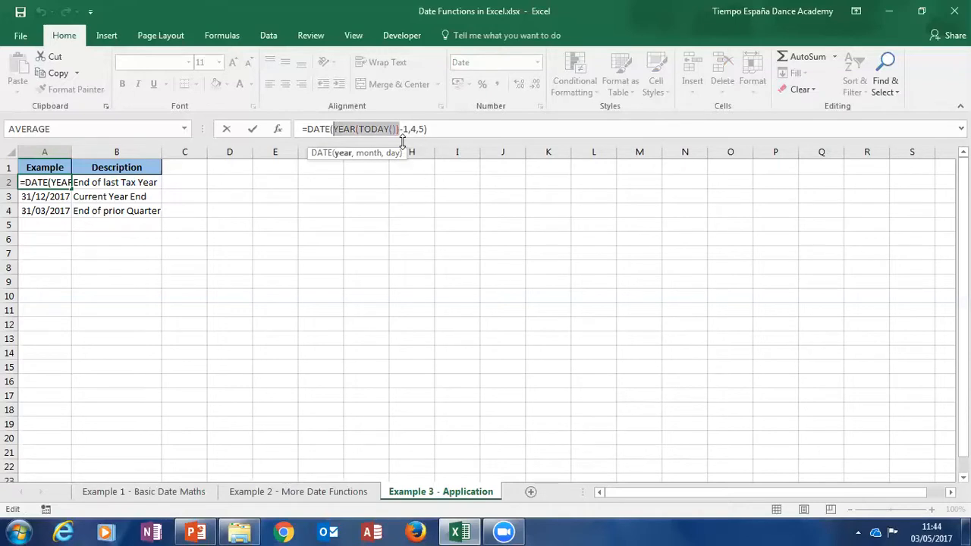
{"action": "left_click_drag", "start_coordinate": [407, 129], "coordinate": [332, 129]}
{"action": "left_click", "coordinate": [416, 129]}
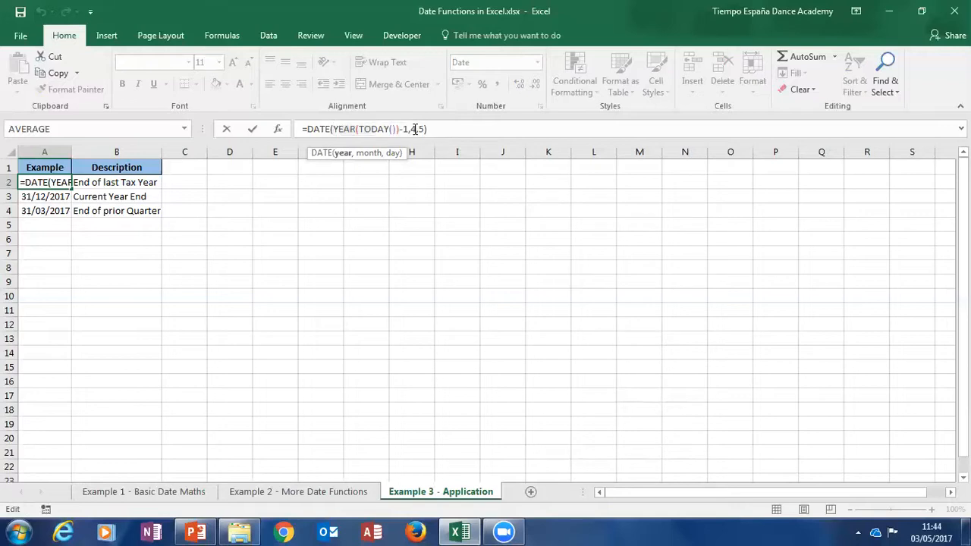
{"action": "left_click", "coordinate": [425, 129]}
{"action": "key", "text": "Return"}
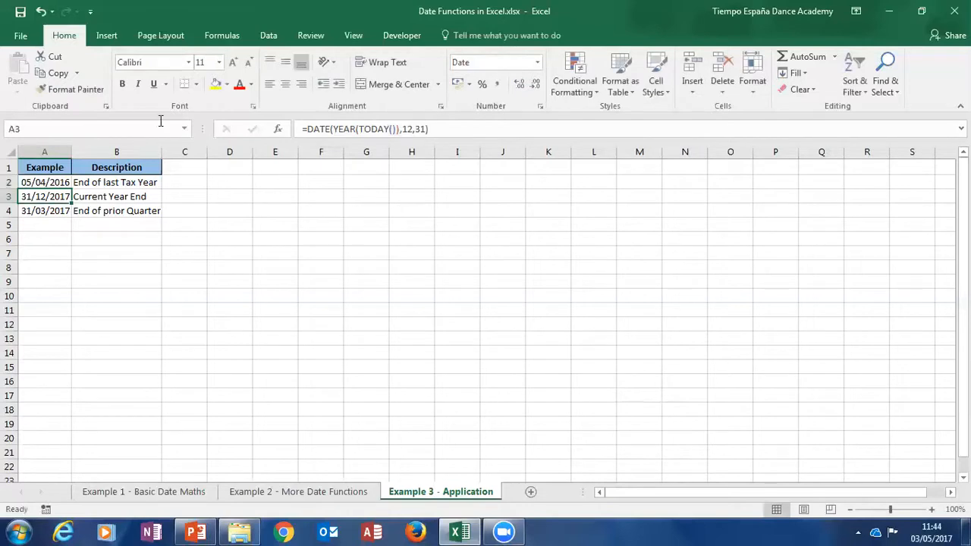
Compare the DATE formulas in A2 and A3 and view the prior-quarter-end formula in A4.
{"action": "left_click", "coordinate": [62, 183]}
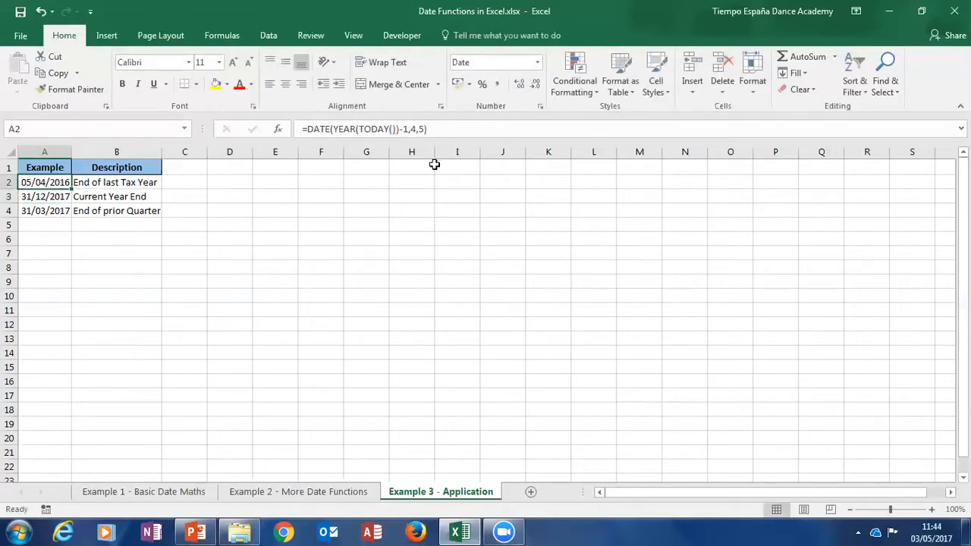
{"action": "left_click", "coordinate": [404, 129]}
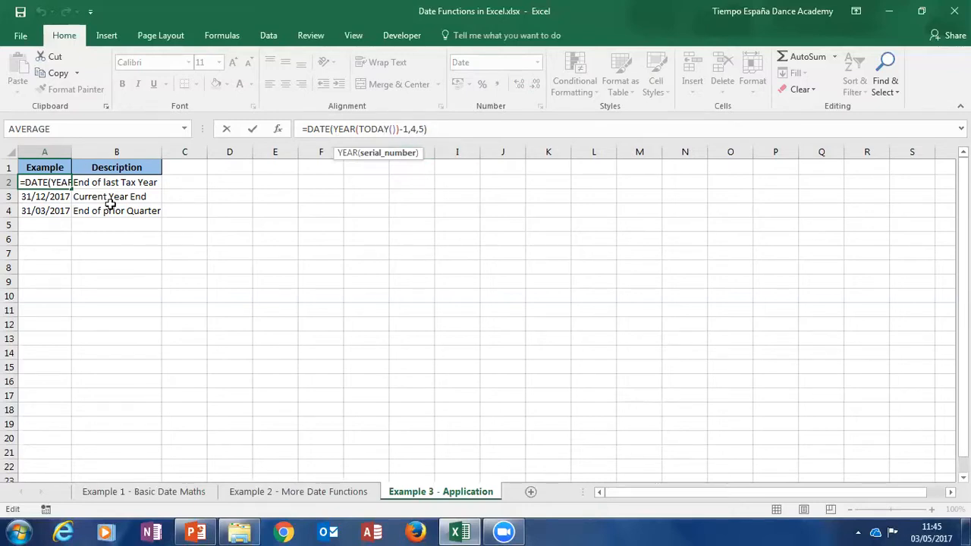
{"action": "left_click", "coordinate": [62, 196]}
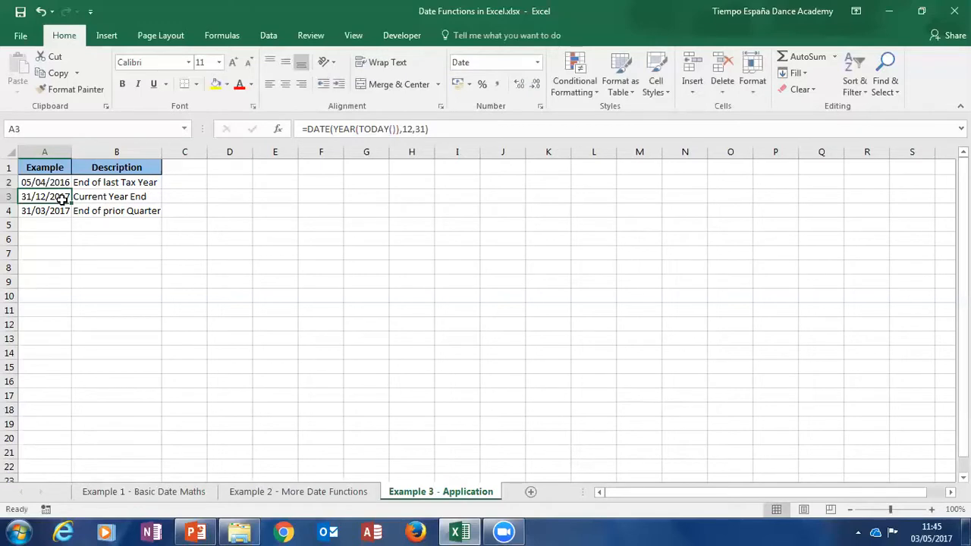
{"action": "key", "text": "Up"}
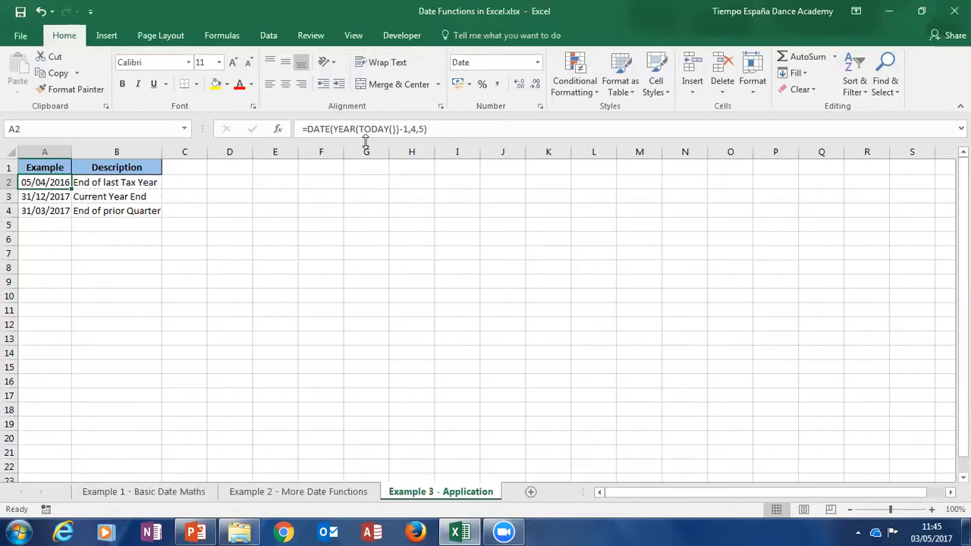
{"action": "key", "text": "Down"}
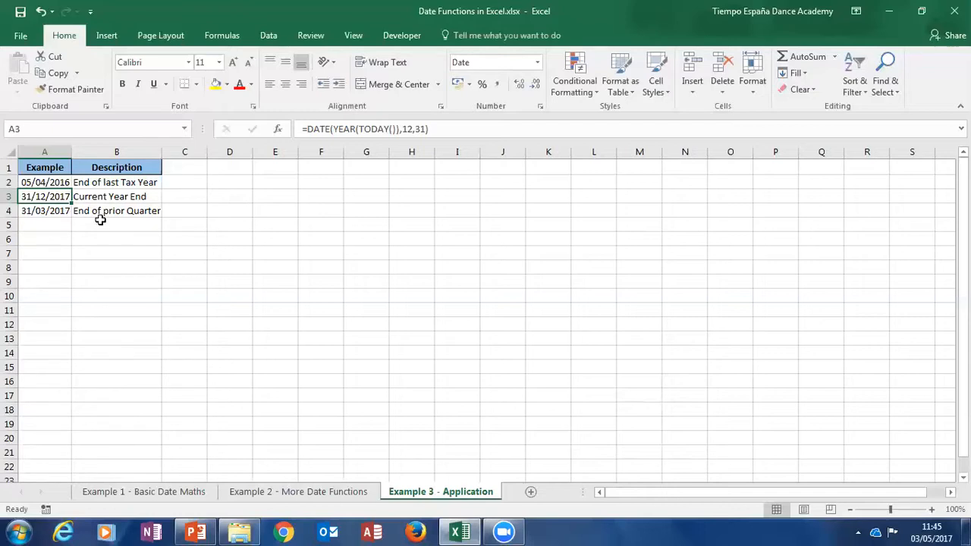
{"action": "left_click", "coordinate": [44, 224]}
{"action": "left_click", "coordinate": [44, 212]}
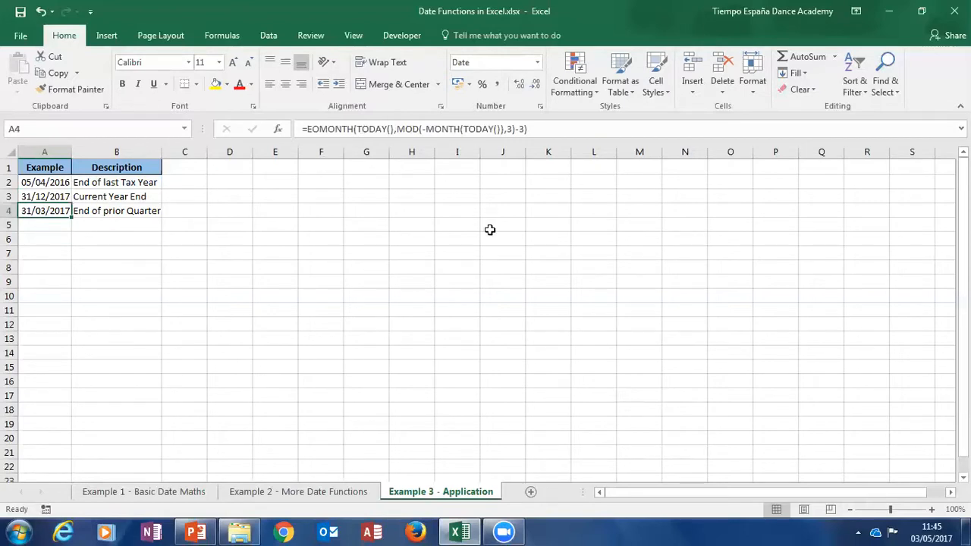
{"action": "left_click", "coordinate": [285, 263]}
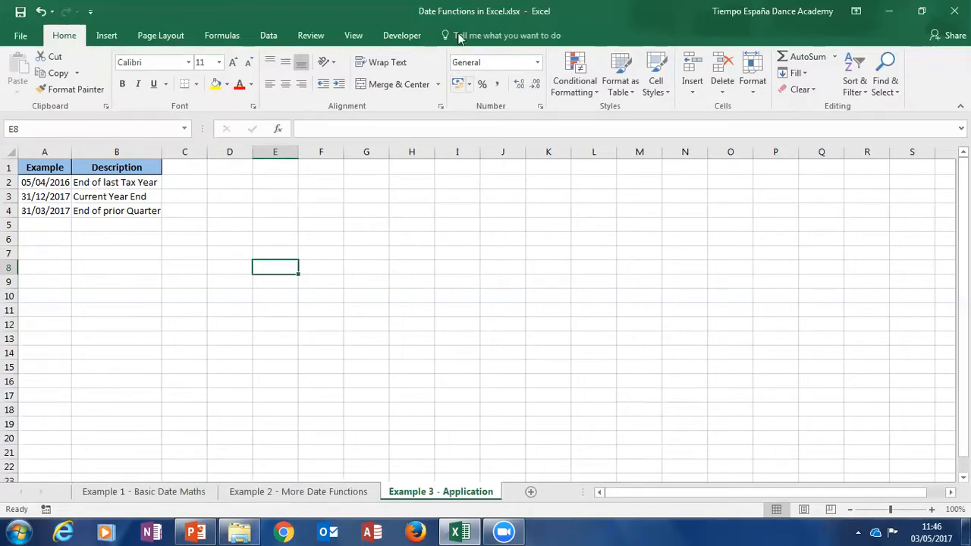
{"action": "left_click", "coordinate": [608, 312]}
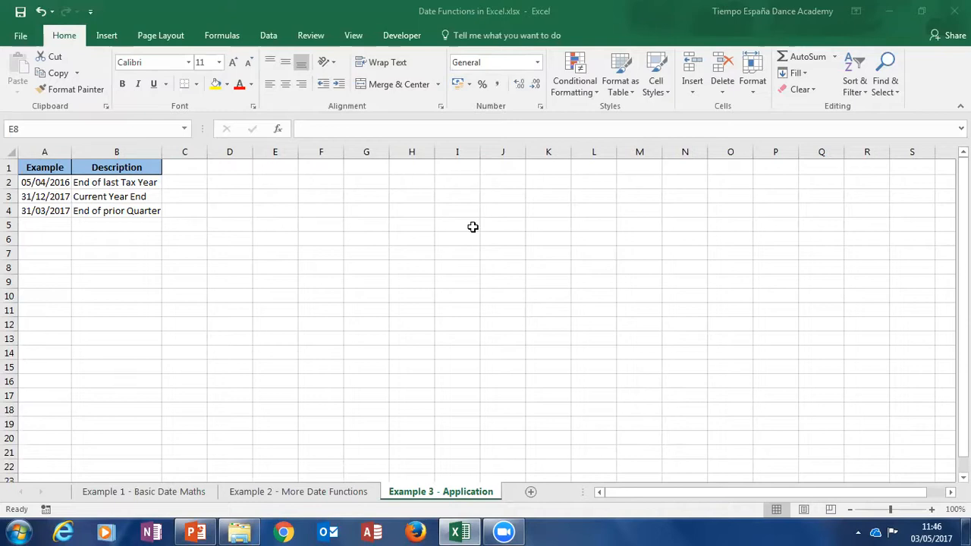
Enter the date 01/02/2016 in cell H4.
{"action": "left_click", "coordinate": [412, 211]}
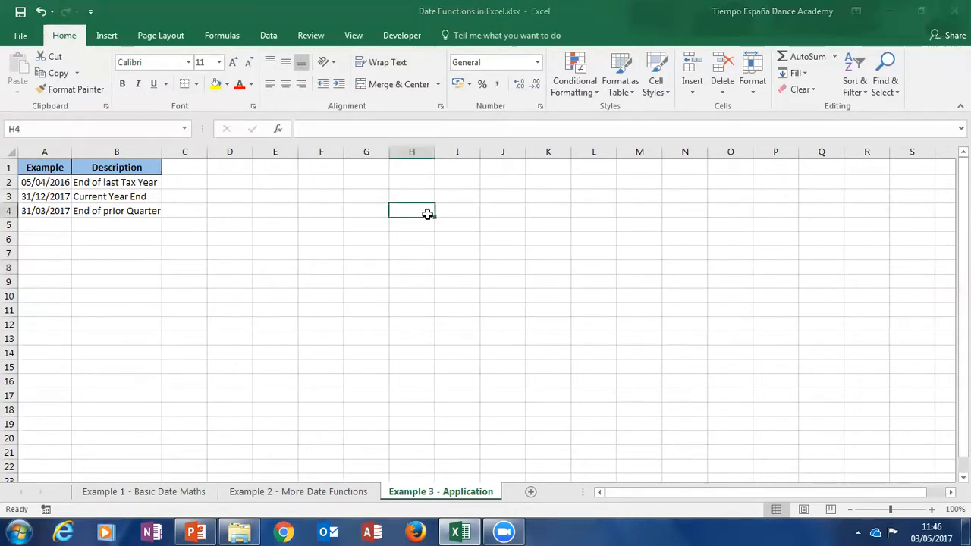
{"action": "type", "text": "01/02/3016"}
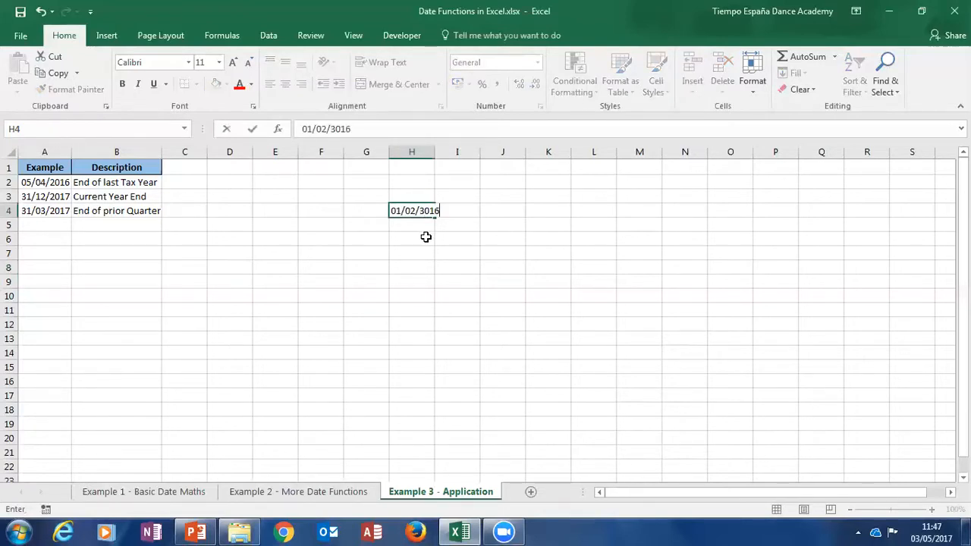
{"action": "key", "text": "BackSpace"}
{"action": "key", "text": "BackSpace"}
{"action": "key", "text": "BackSpace"}
{"action": "key", "text": "BackSpace"}
{"action": "type", "text": "2016"}
{"action": "key", "text": "Return"}
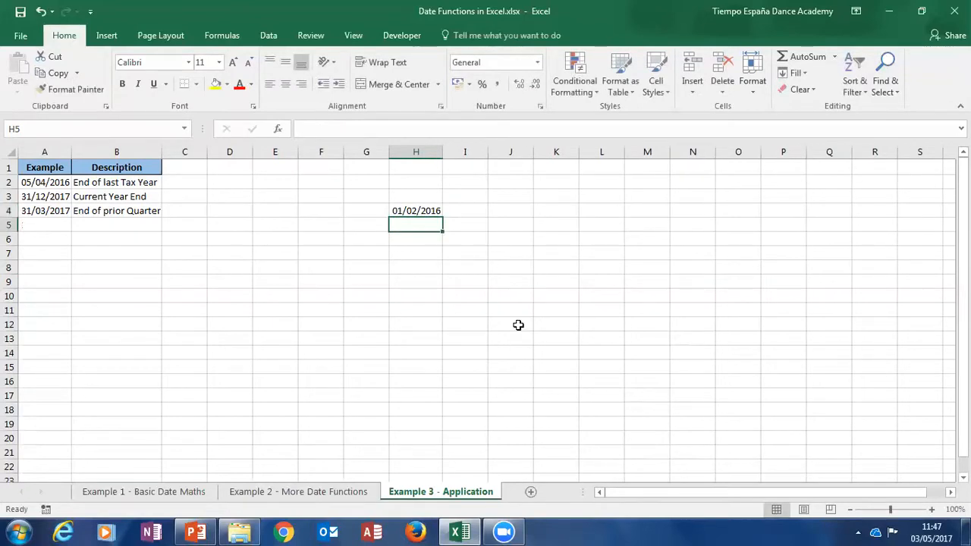
Fill the date in H4 down to H13 as a daily series, and clear the filled dates from H5:H13.
{"action": "key", "text": "Up"}
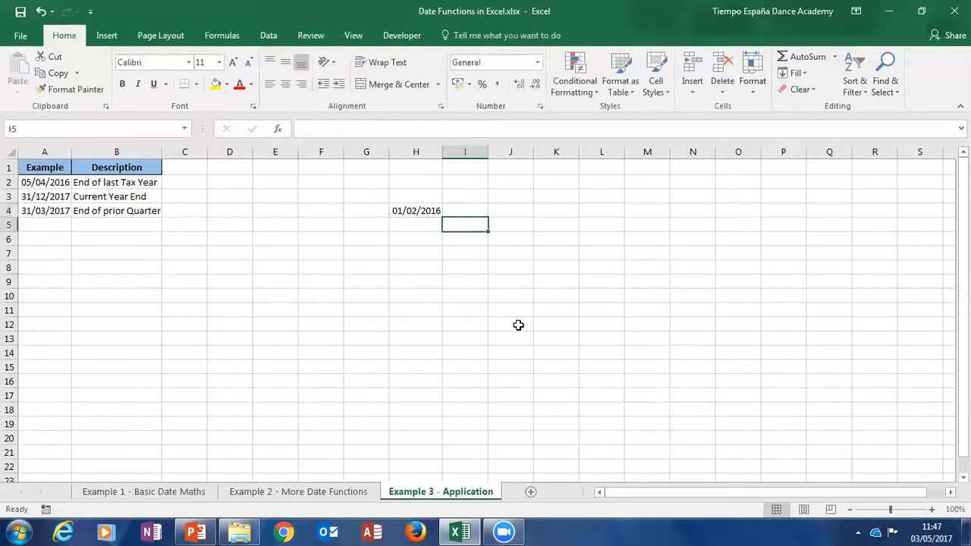
{"action": "left_click_drag", "start_coordinate": [455, 220], "coordinate": [448, 338]}
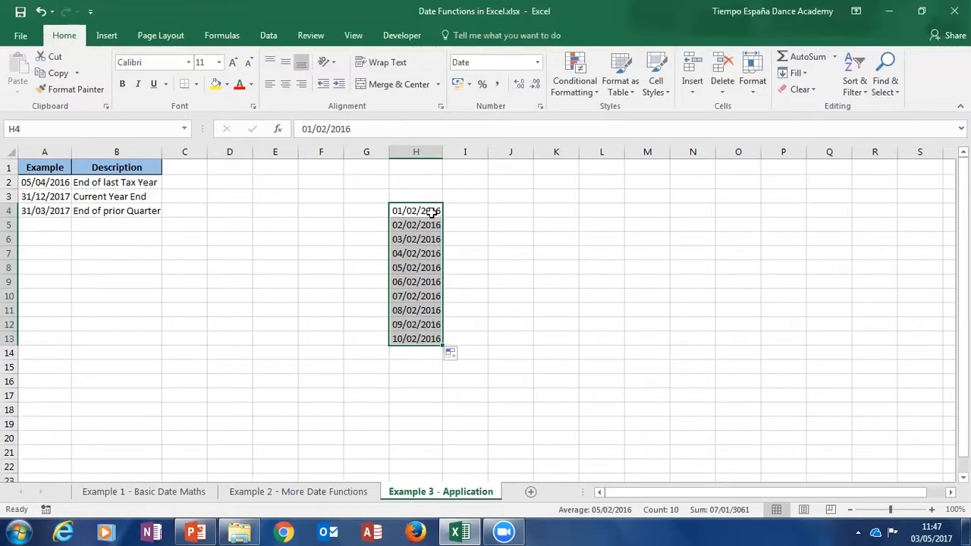
{"action": "key", "text": "Down"}
{"action": "key", "text": "ctrl+shift+Down"}
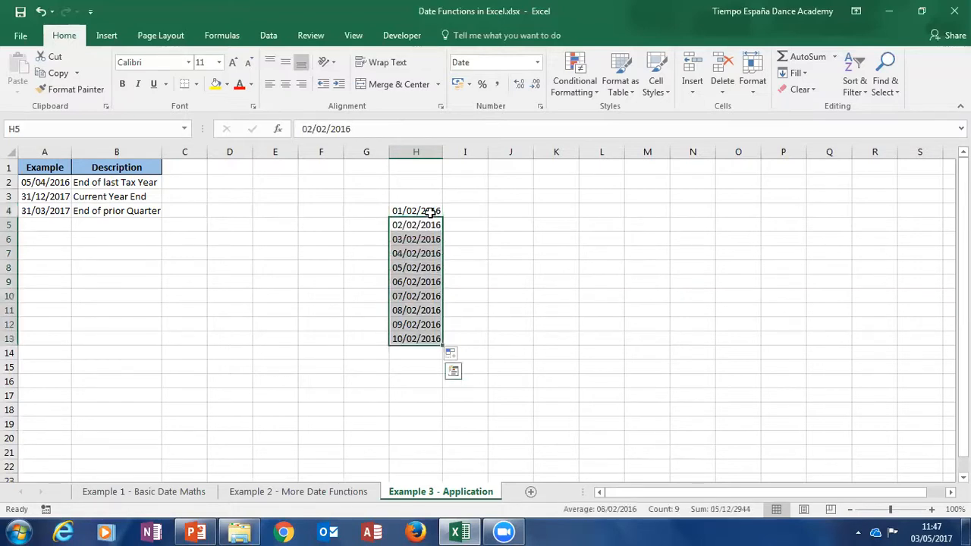
{"action": "key", "text": "Delete"}
{"action": "key", "text": "Up"}
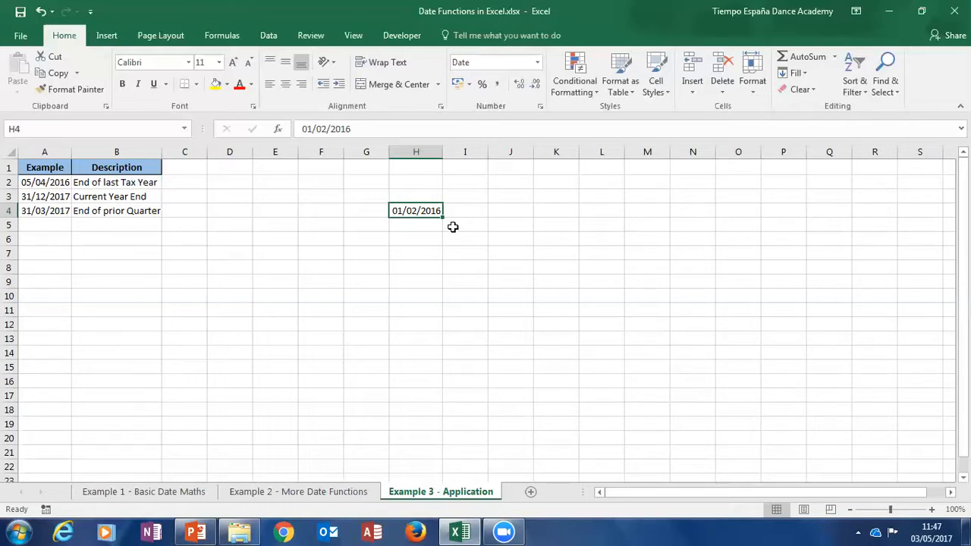
Copy the date in H4 down to H17 so that every cell repeats 01/02/2016.
{"action": "left_click_drag", "start_coordinate": [444, 215], "coordinate": [444, 401]}
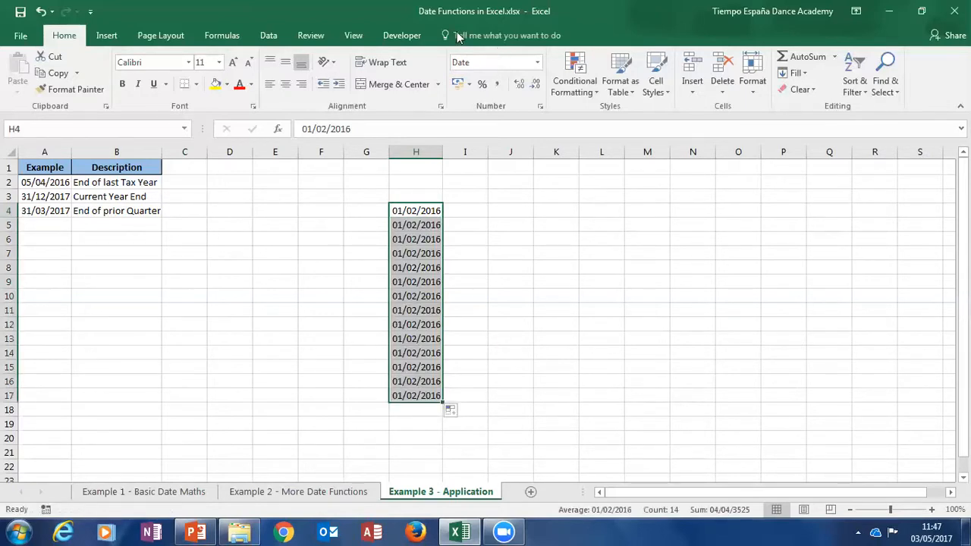
{"action": "left_click", "coordinate": [580, 153]}
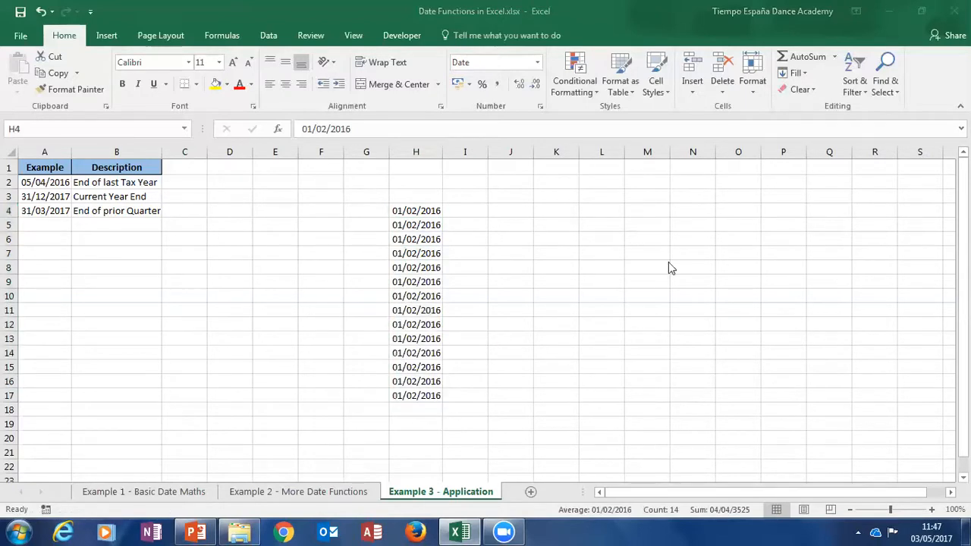